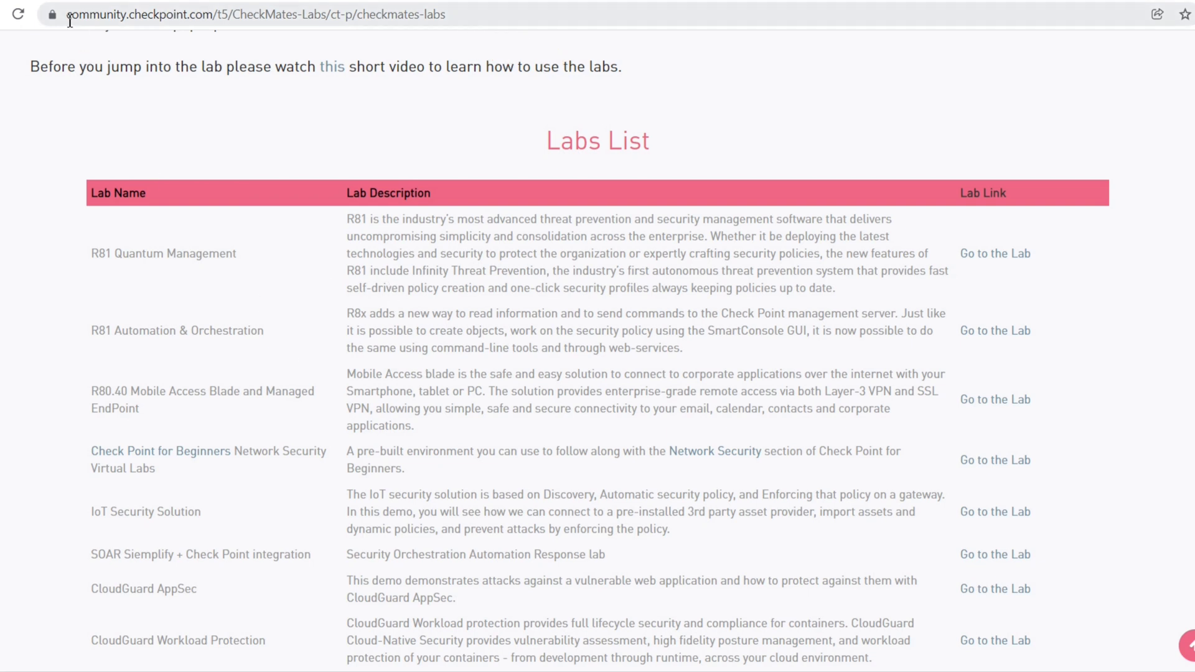
Open the Check Point for Beginners Network Security Virtual Labs lab from the Labs List
drag(69, 21, 457, 13)
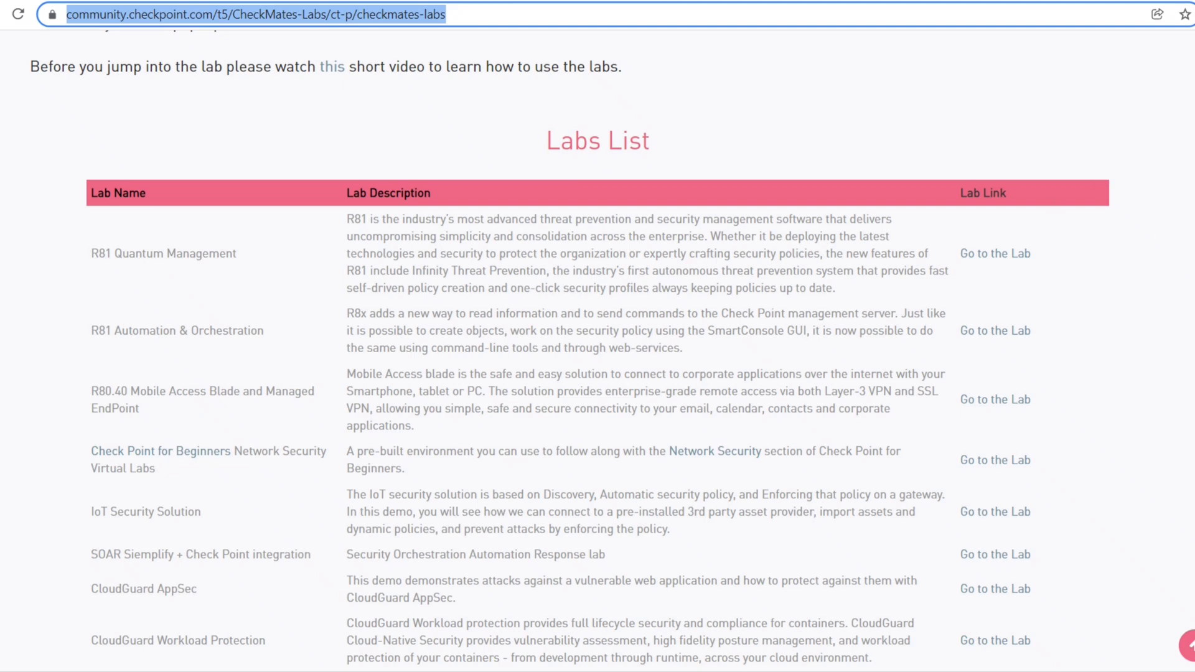
scroll(570, 354, down, 1)
scroll(570, 351, down, 1)
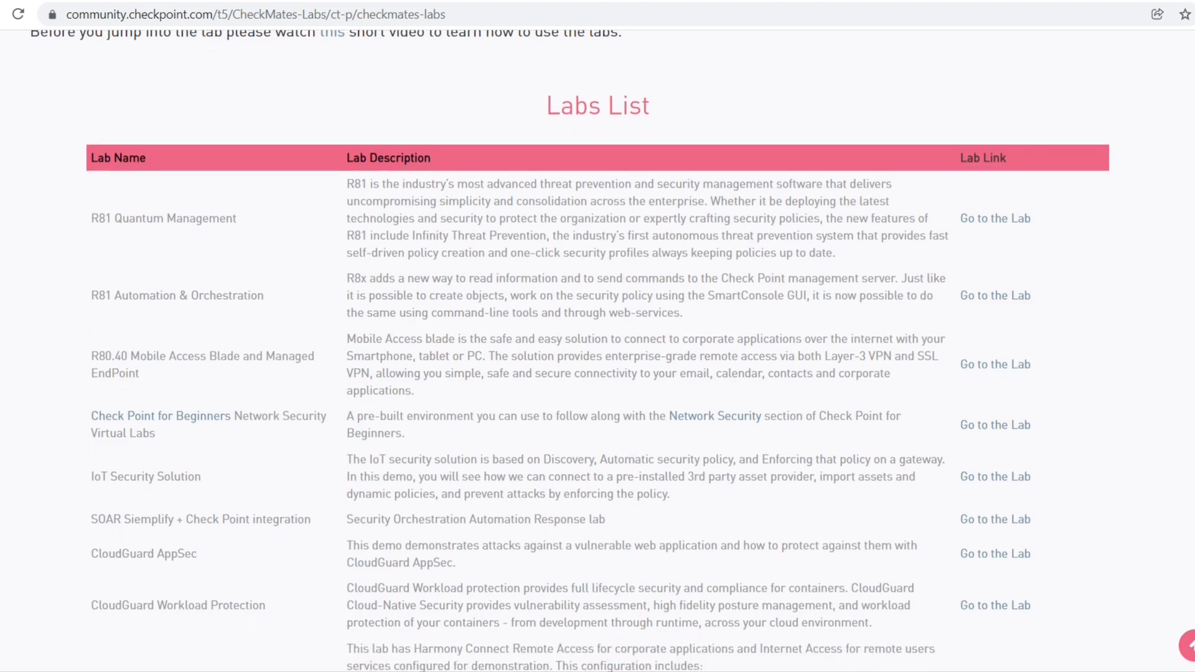
scroll(598, 374, down, 3)
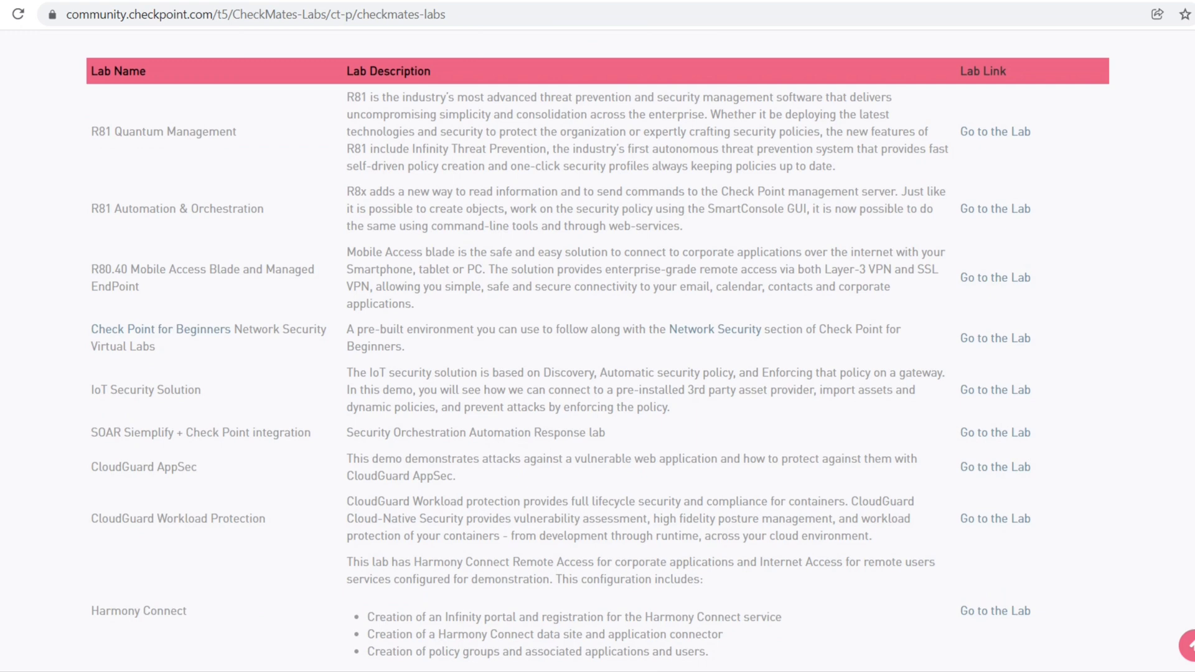
scroll(598, 348, down, 3)
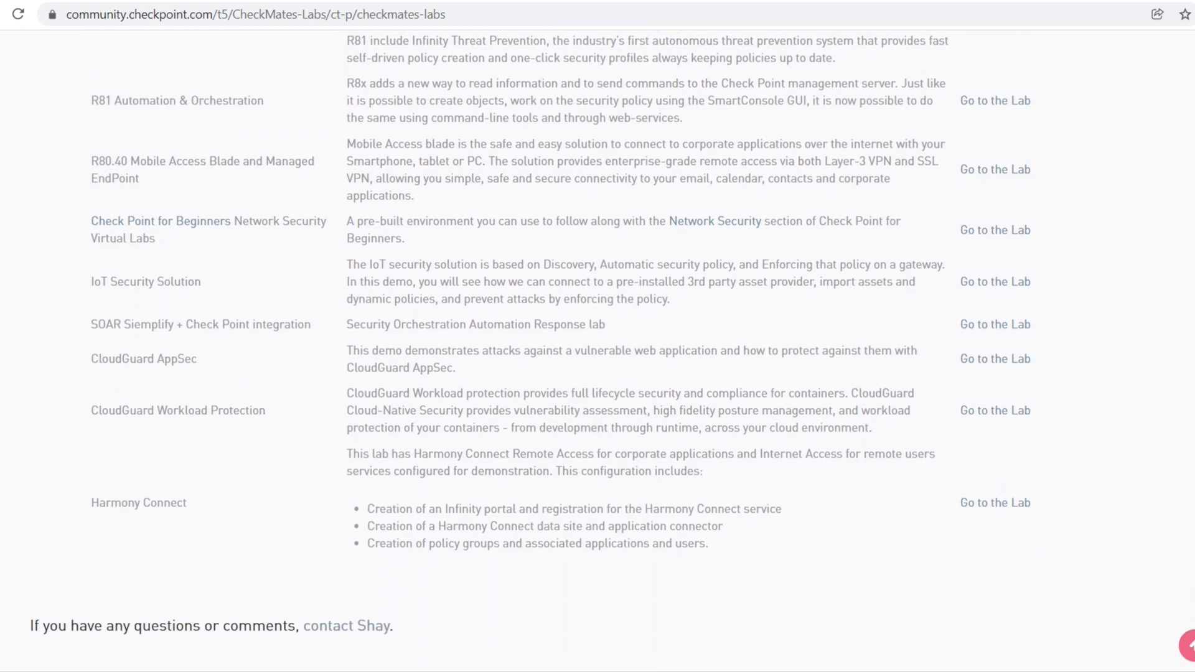
scroll(597, 348, up, 3)
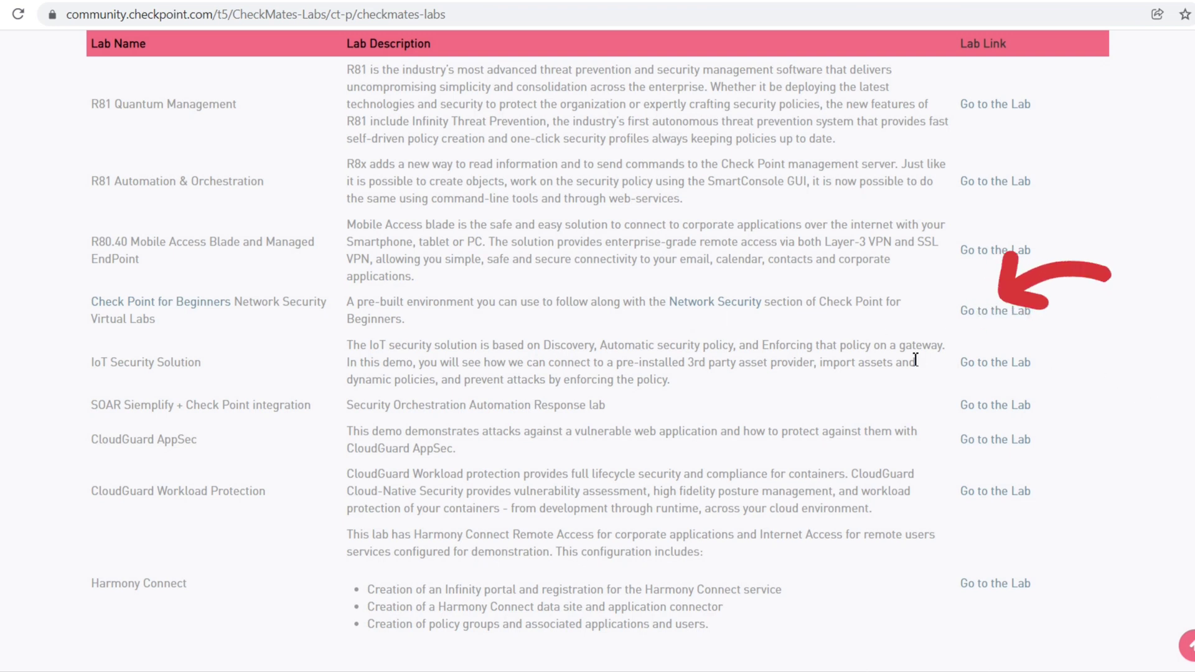
click(1007, 322)
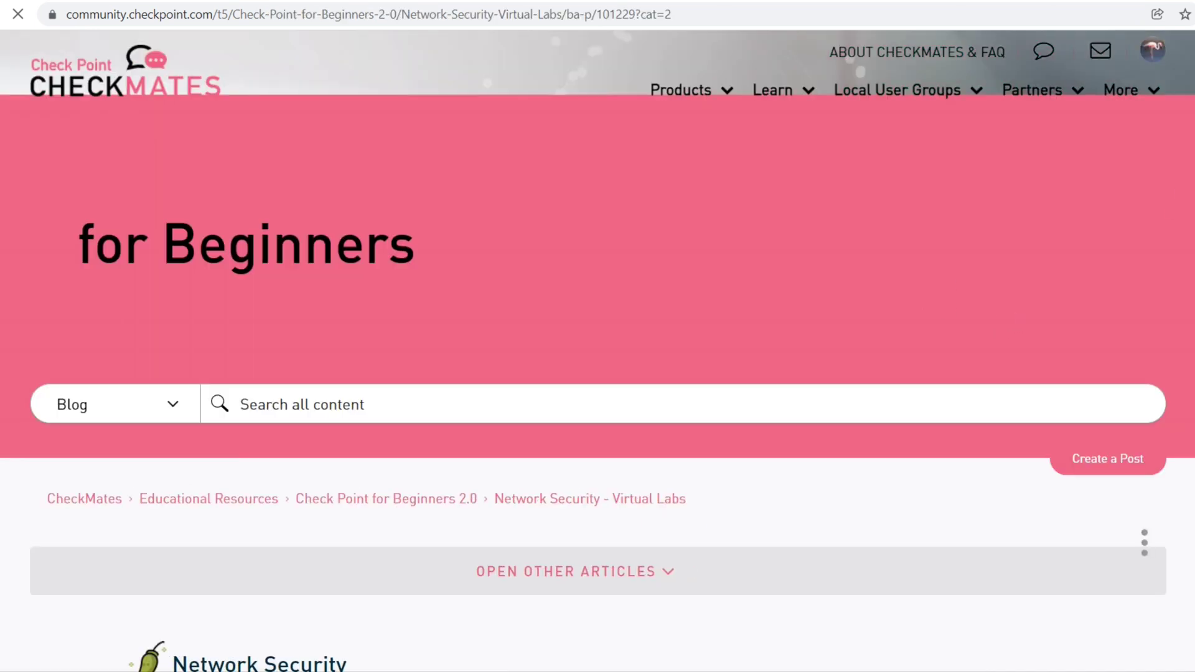
Scroll through the Virtual Labs article's stage videos to the comments and back up to Launch Lab
scroll(597, 373, down, 5)
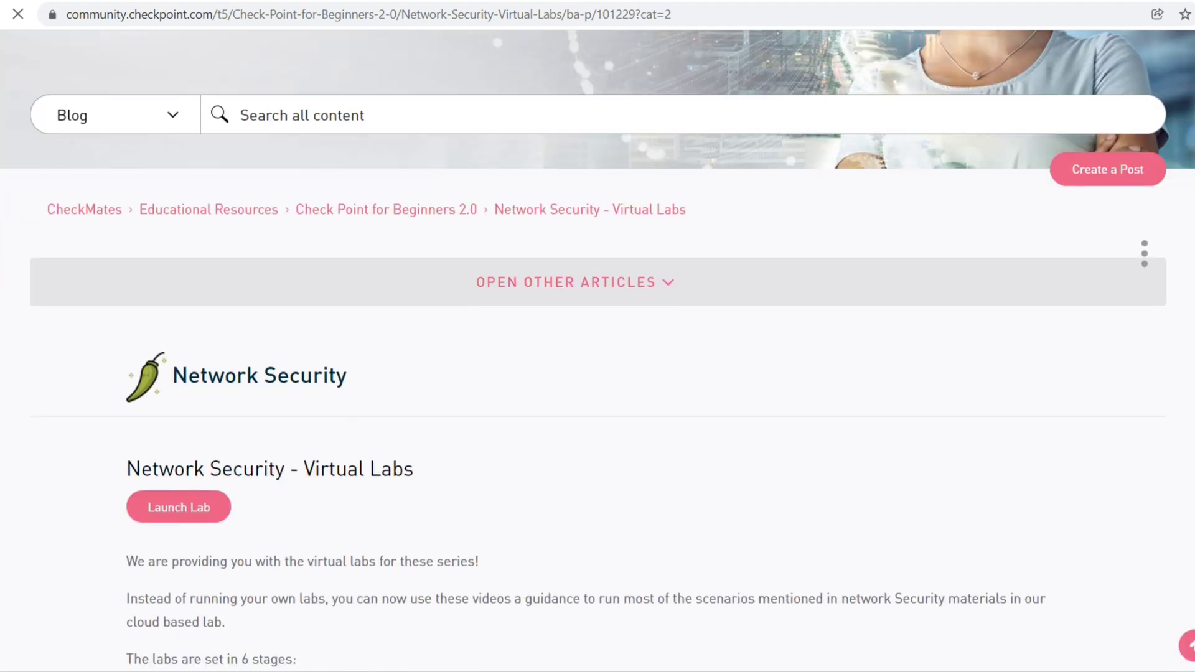
scroll(598, 373, down, 5)
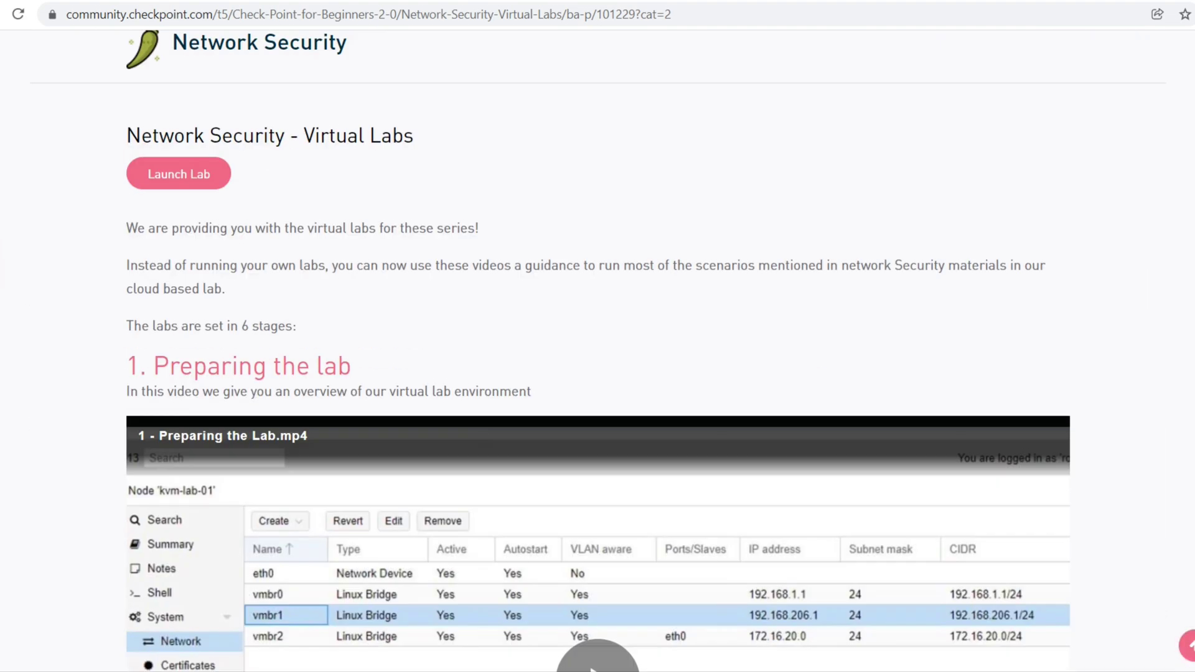
scroll(665, 666, down, 3)
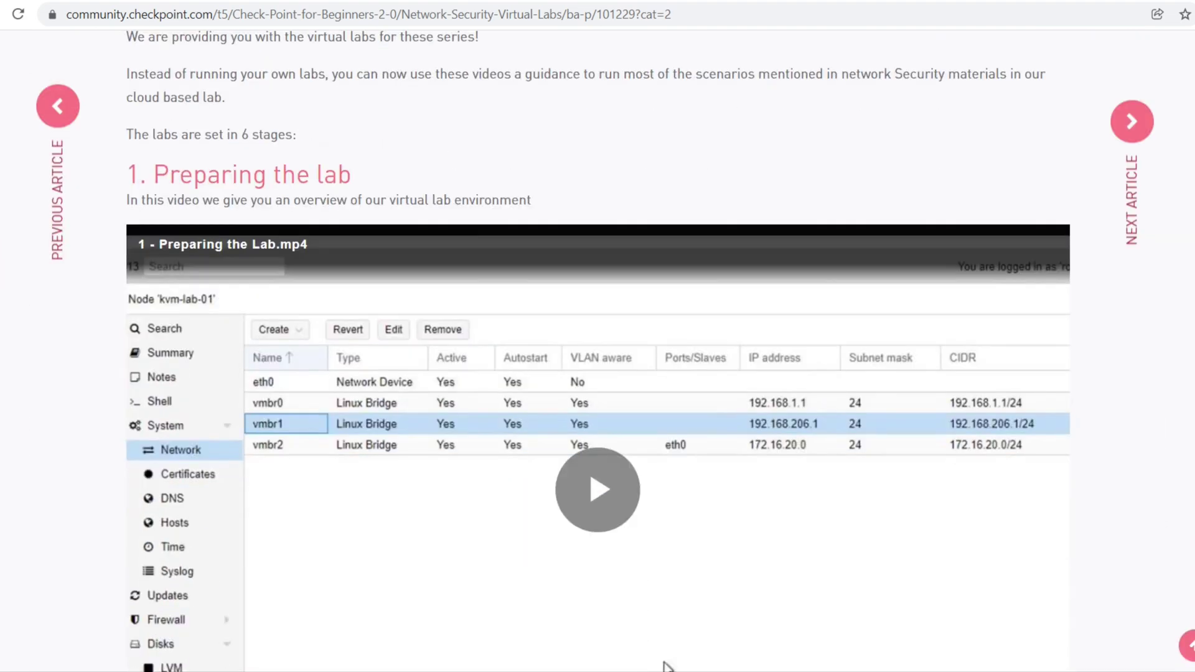
scroll(664, 666, down, 6)
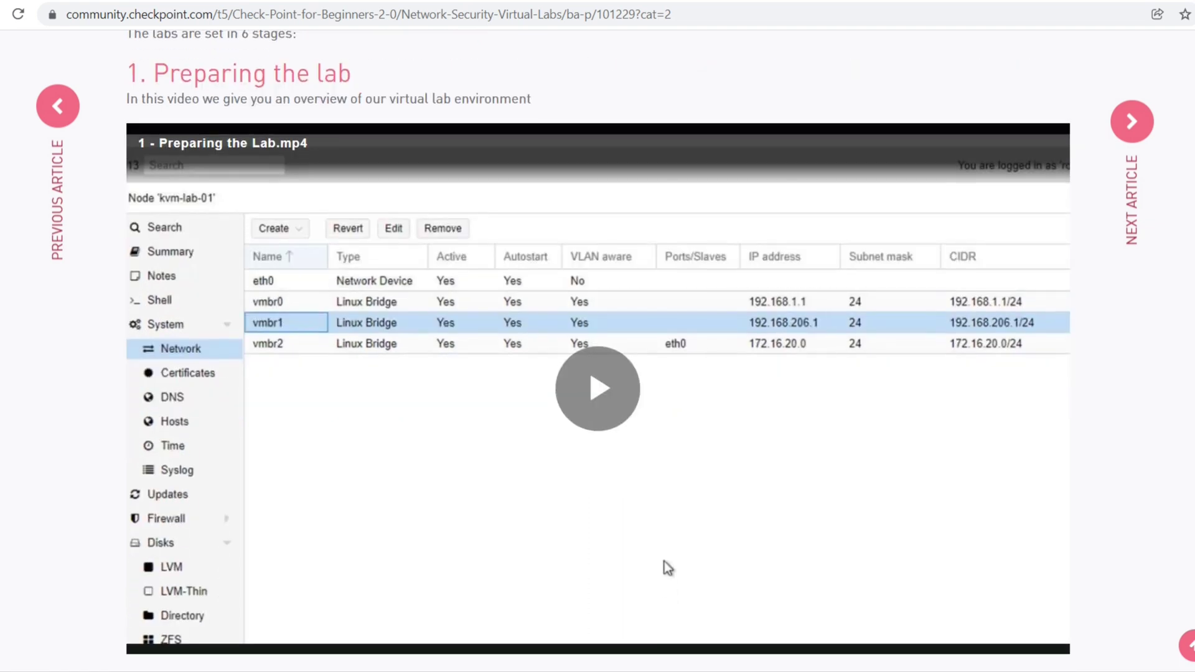
scroll(663, 308, up, 7)
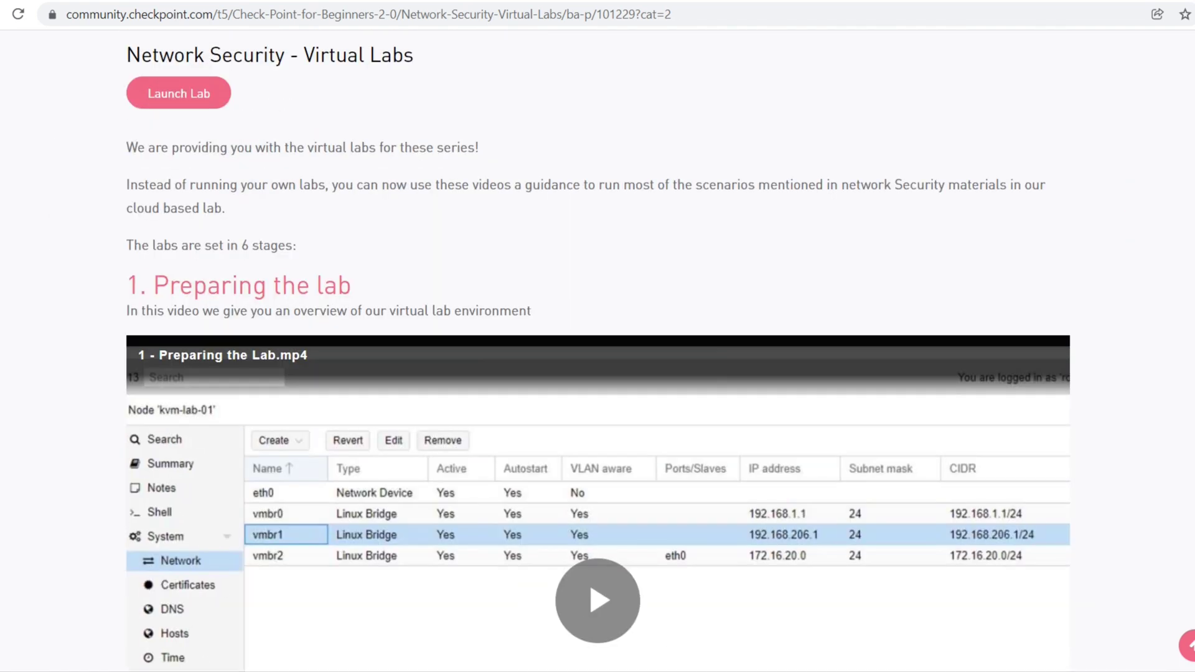
scroll(667, 537, down, 4)
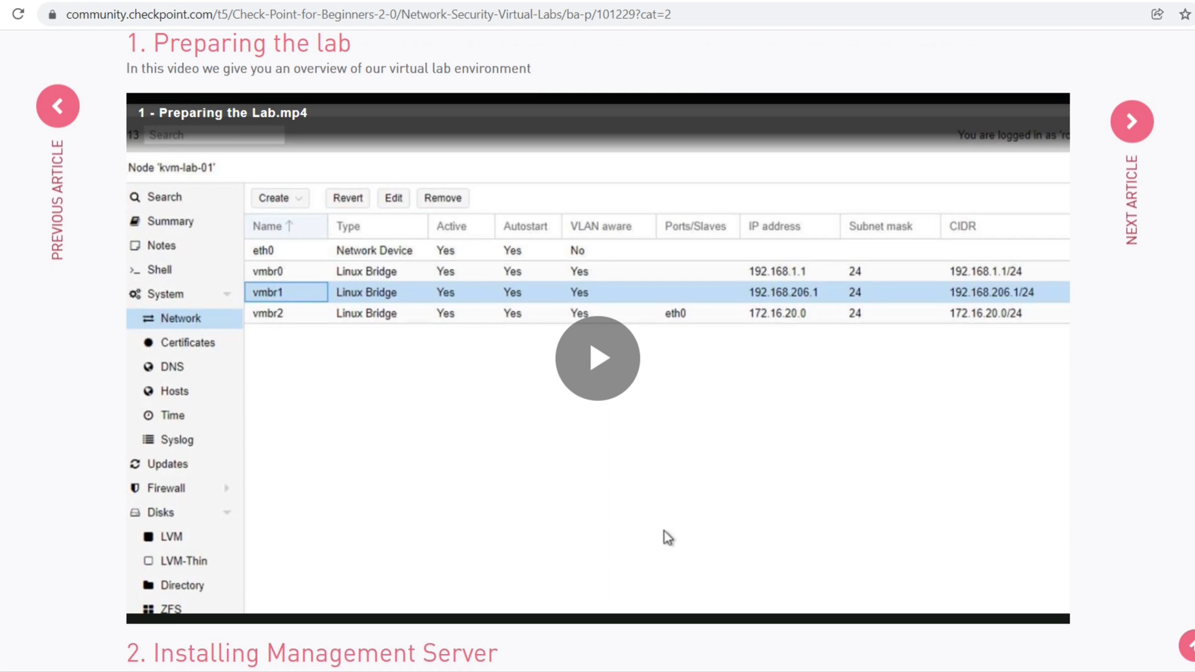
scroll(664, 533, down, 3)
scroll(664, 350, down, 9)
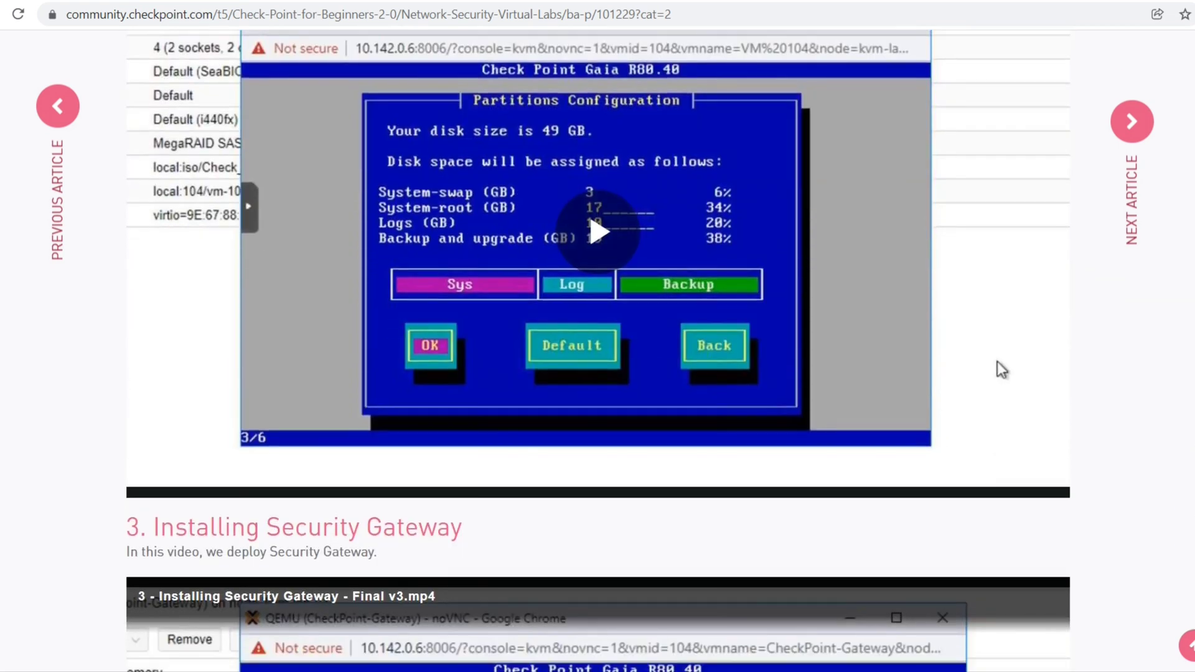
scroll(997, 368, down, 9)
scroll(598, 351, down, 5)
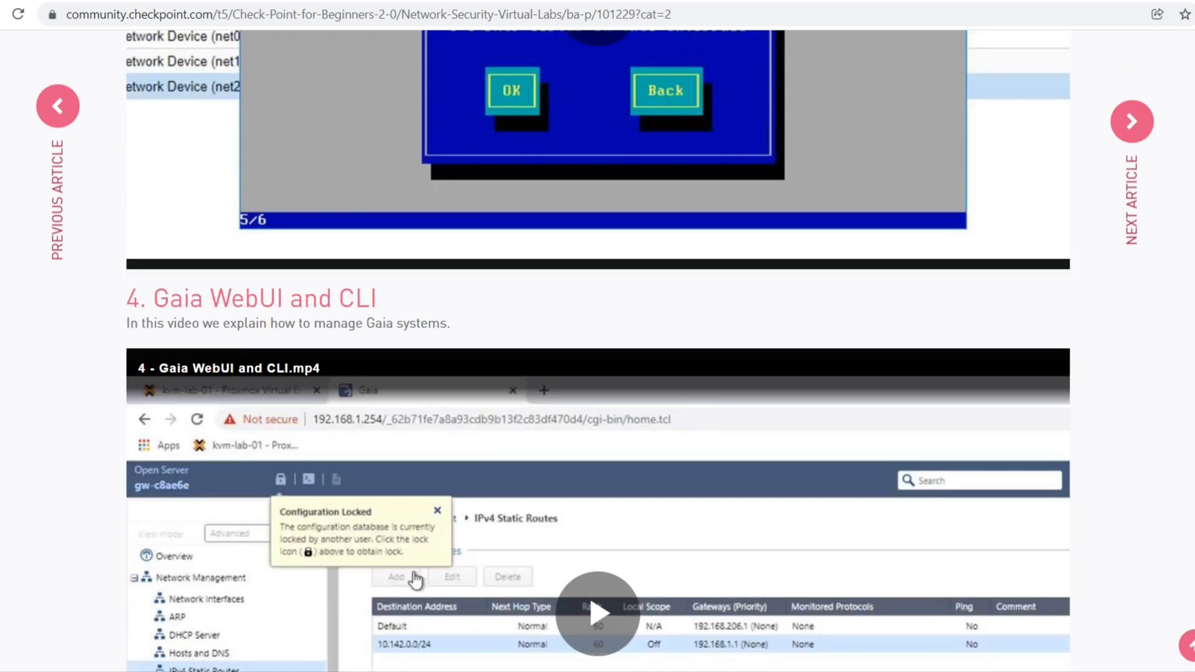
scroll(599, 351, down, 11)
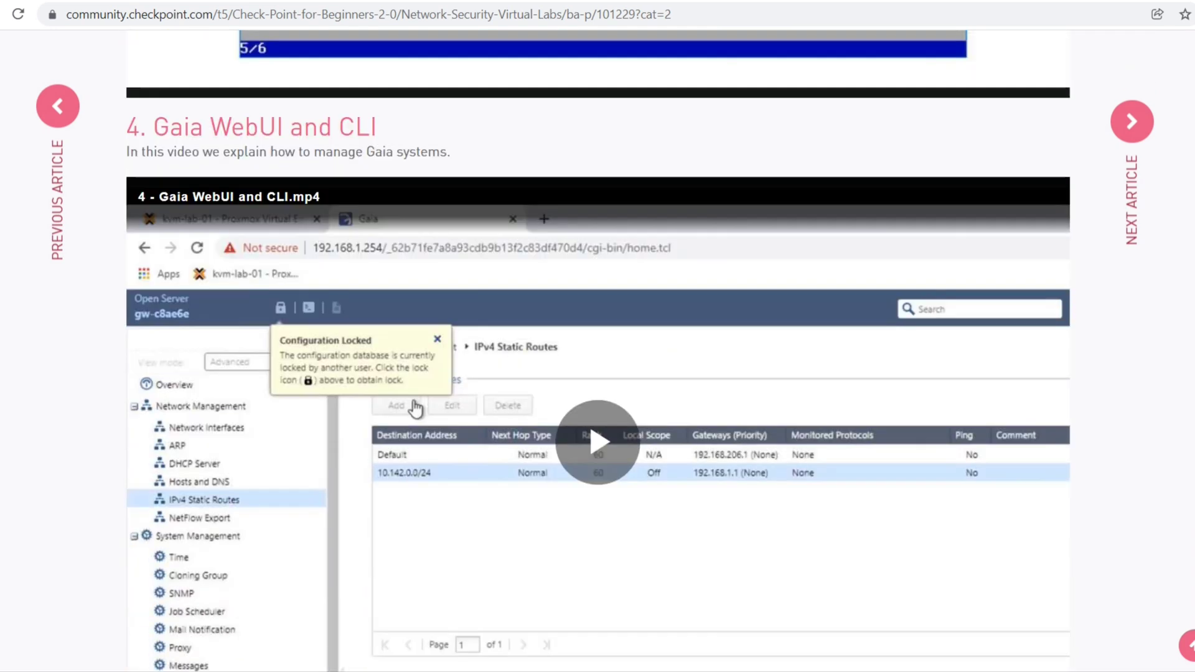
scroll(598, 351, down, 20)
scroll(598, 351, down, 7)
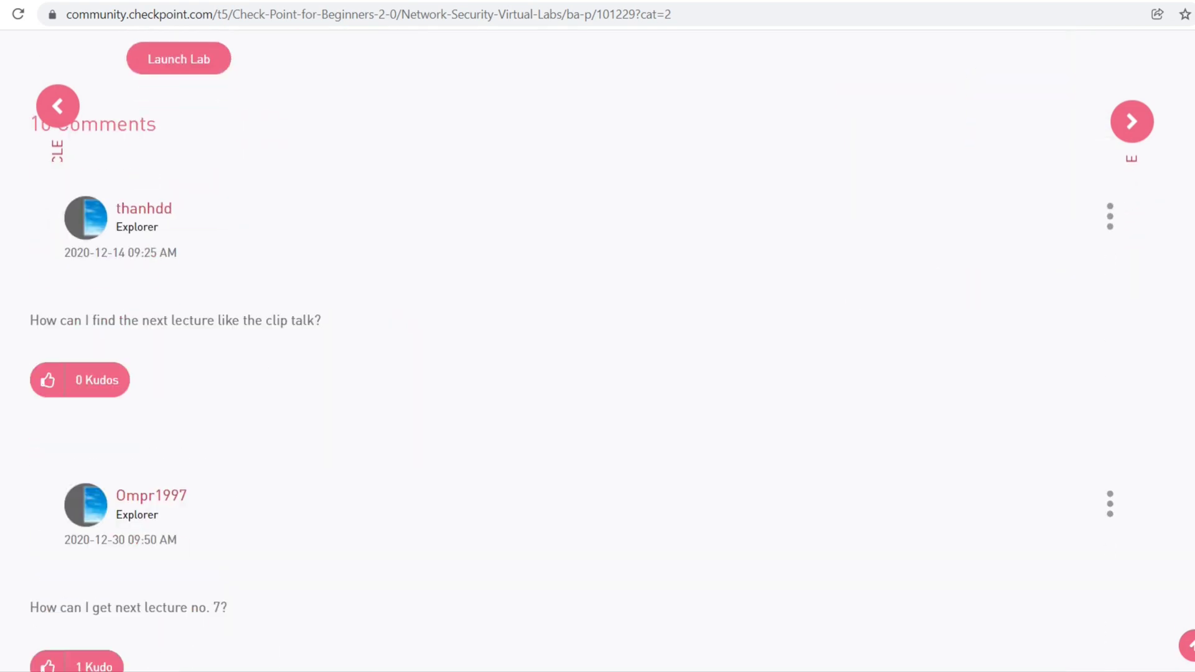
scroll(663, 352, up, 20)
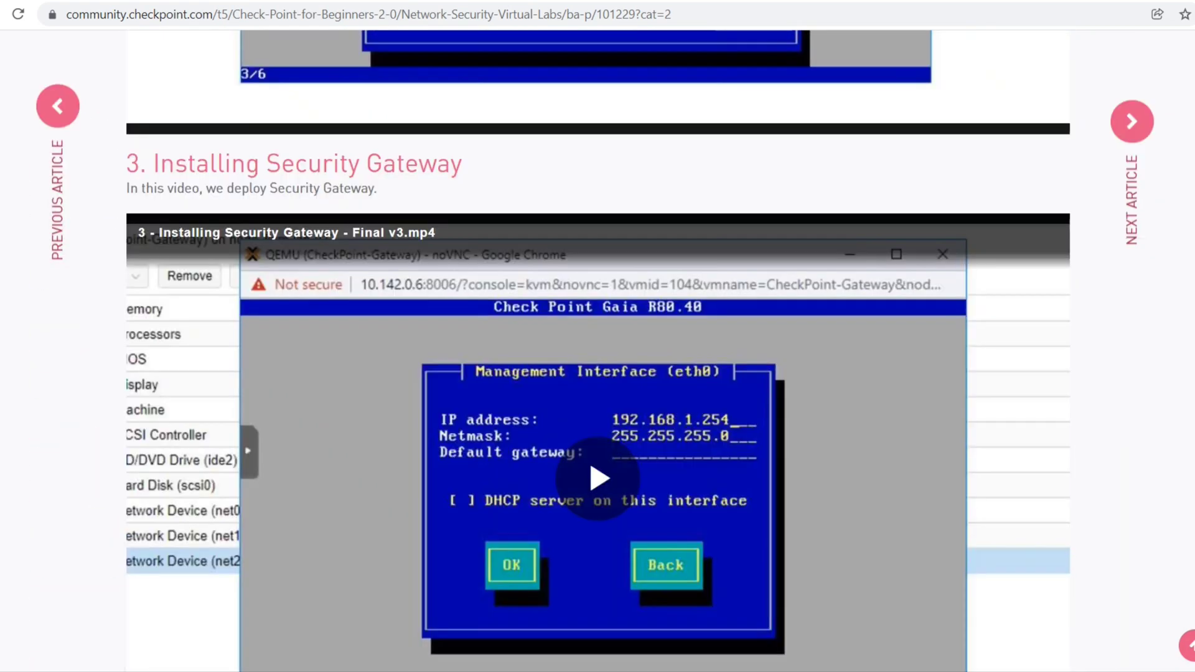
scroll(664, 552, up, 5)
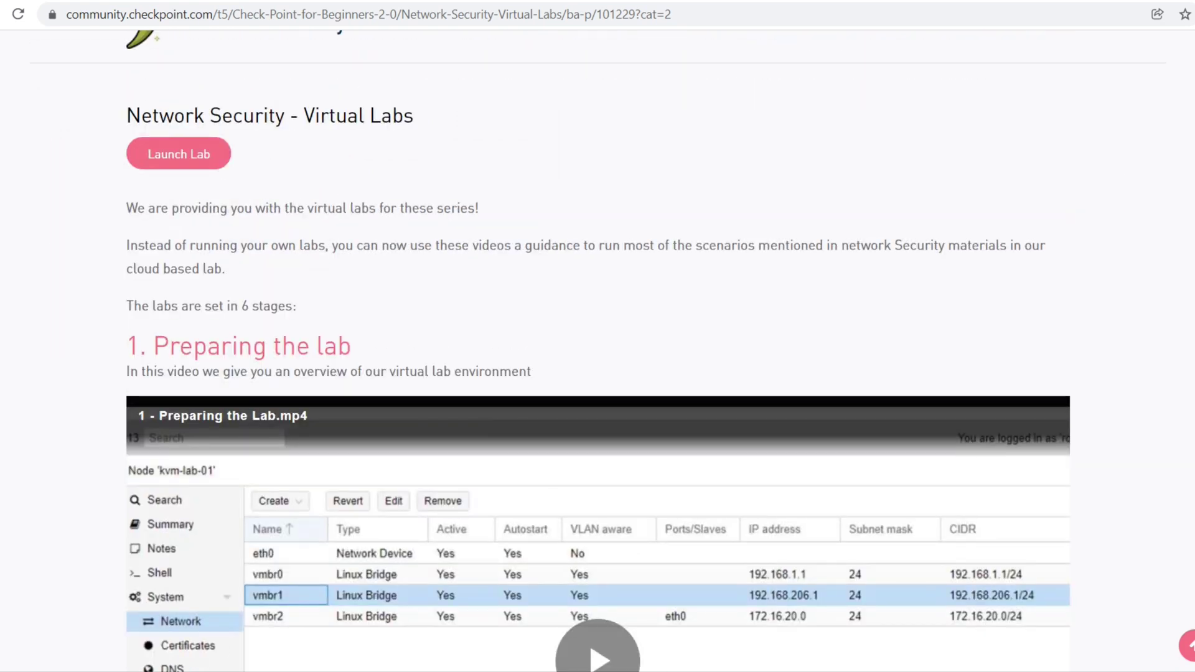
scroll(598, 348, down, 2)
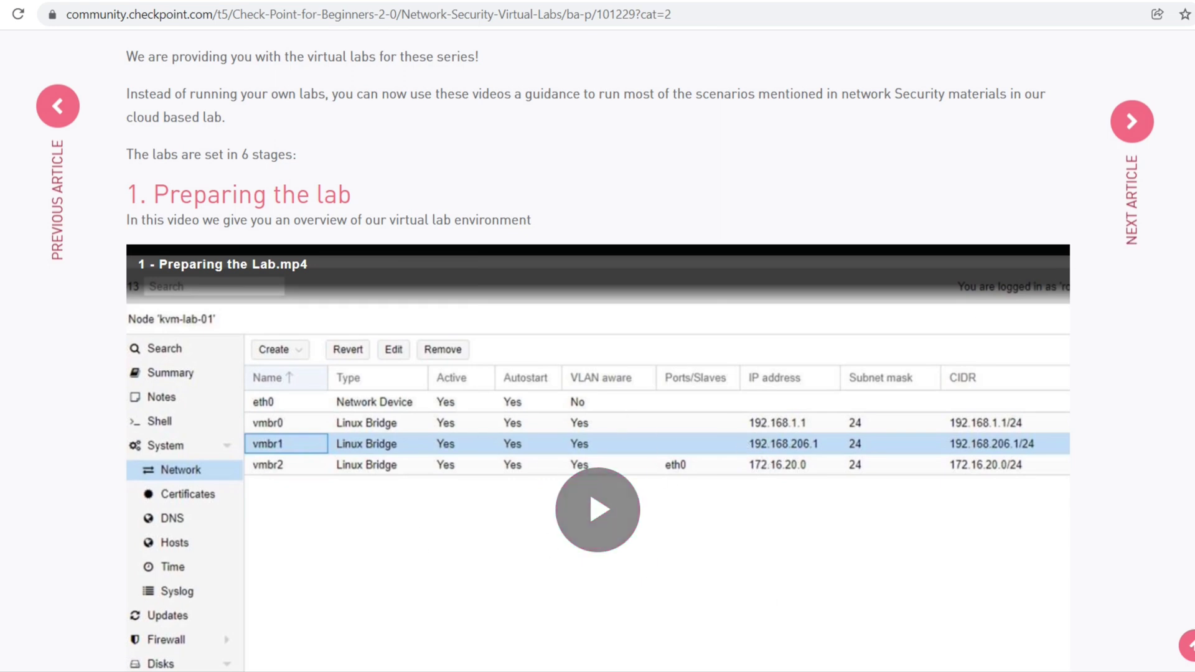
scroll(597, 349, up, 3)
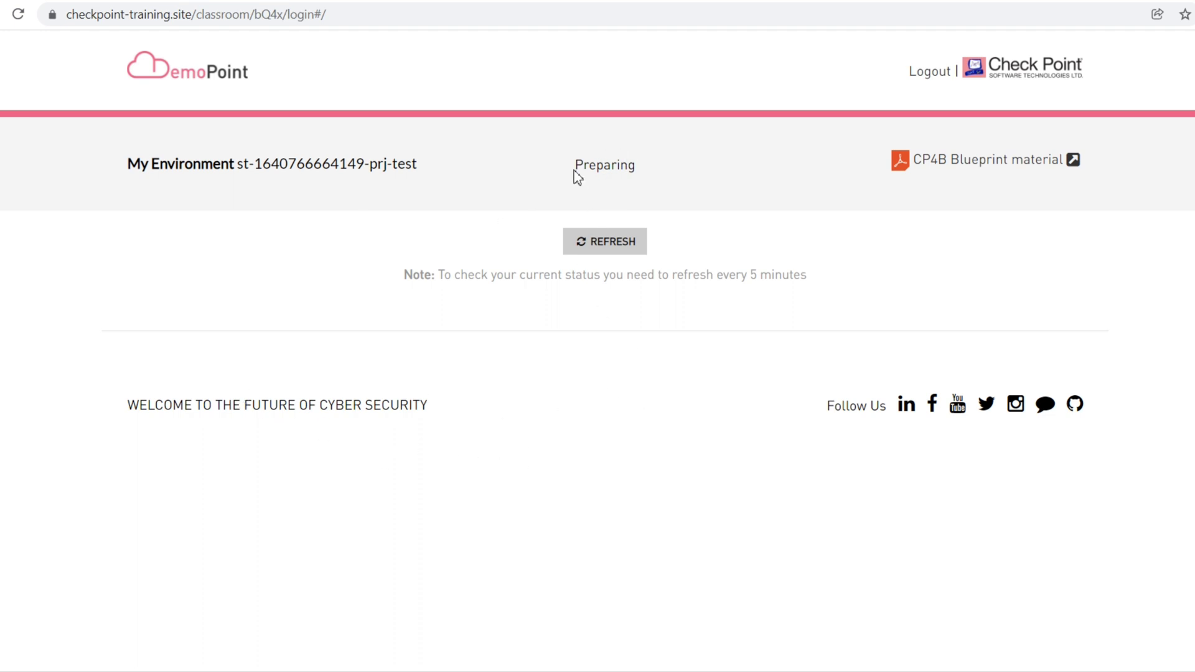
Highlight the lab environment's Preparing status on the DemoPoint classroom page
drag(575, 168, 665, 176)
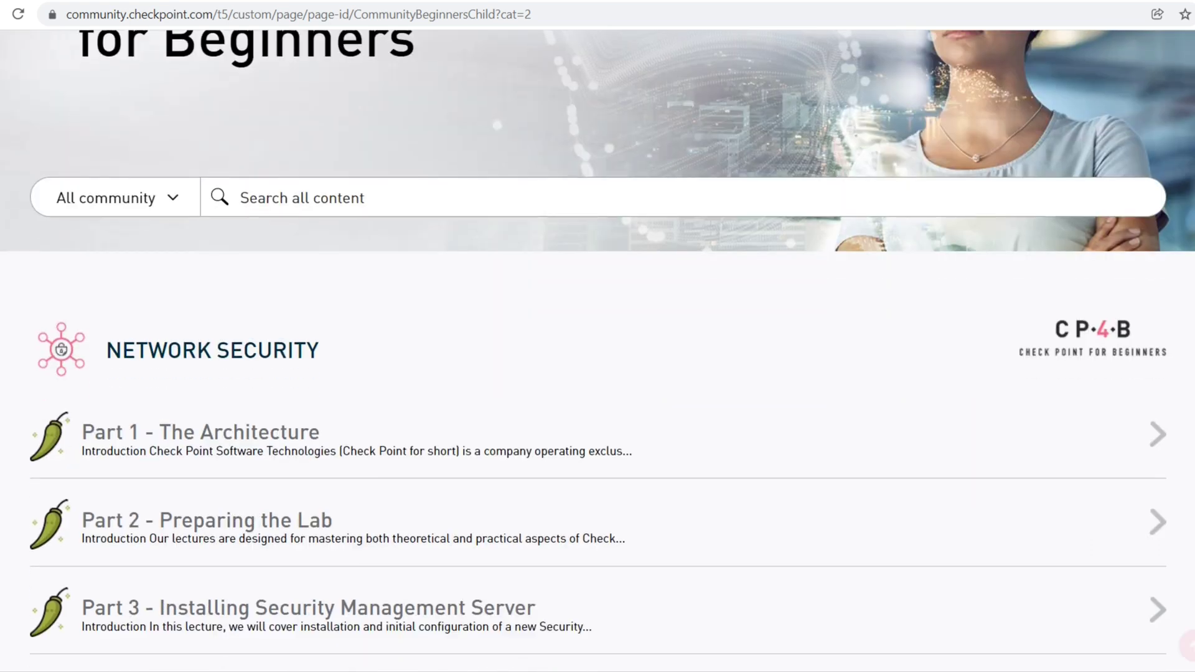
Scroll the Network Security Parts and video lessons down to the footer and back to the top
scroll(597, 348, down, 2)
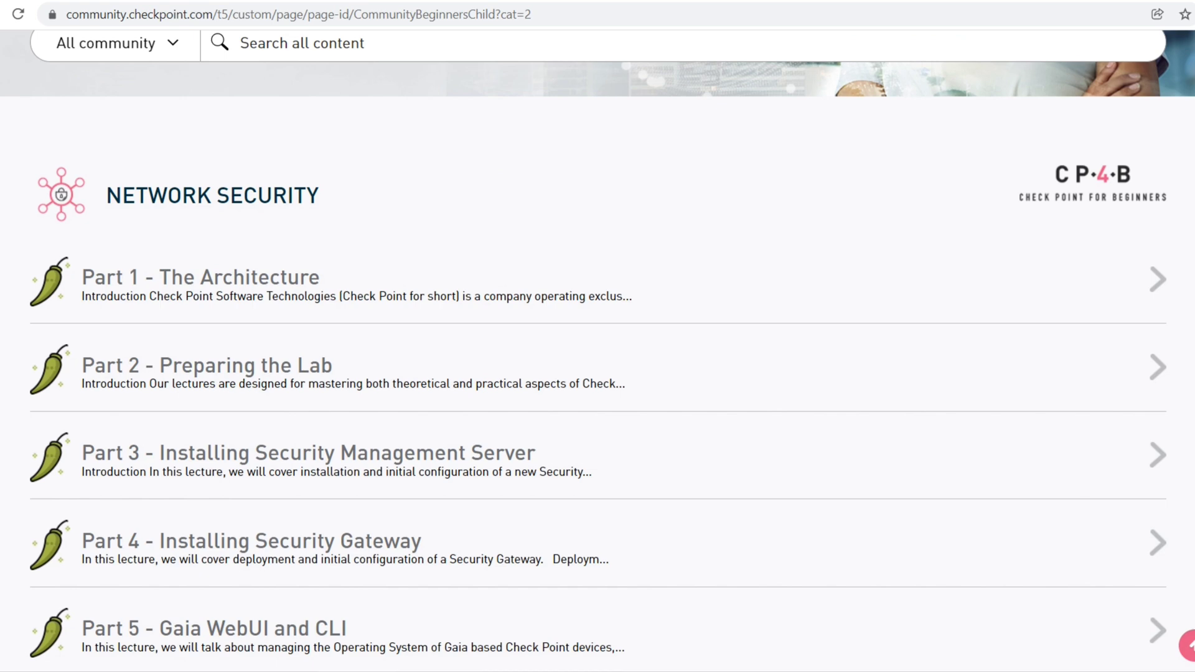
scroll(598, 348, down, 5)
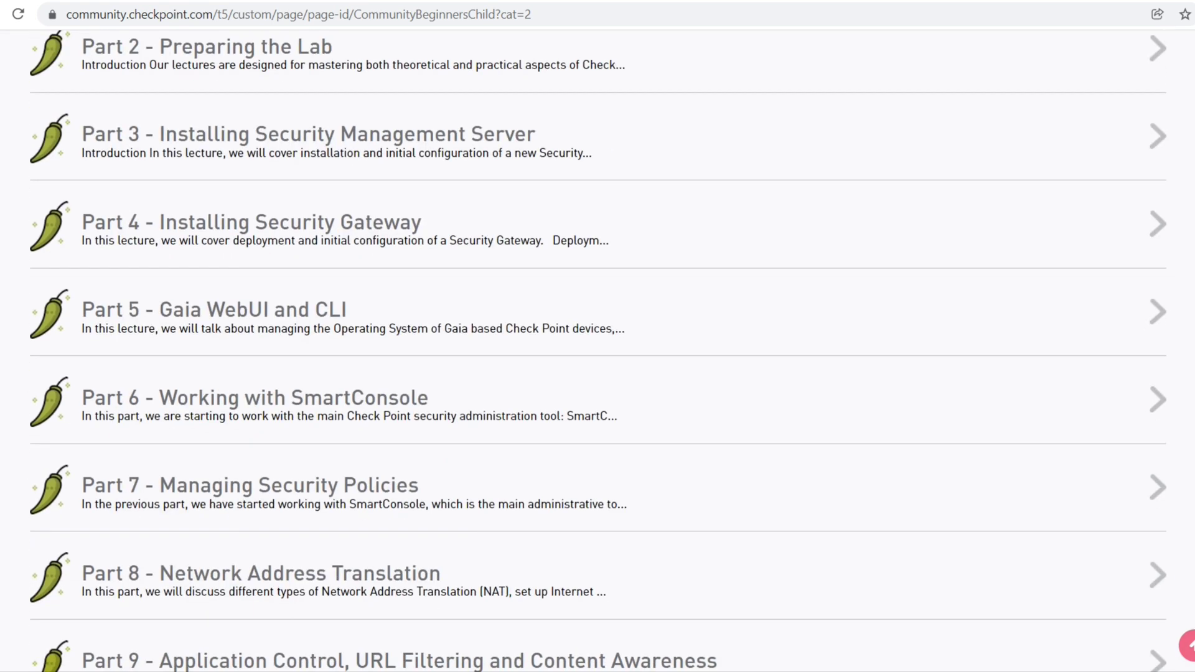
scroll(597, 348, down, 1)
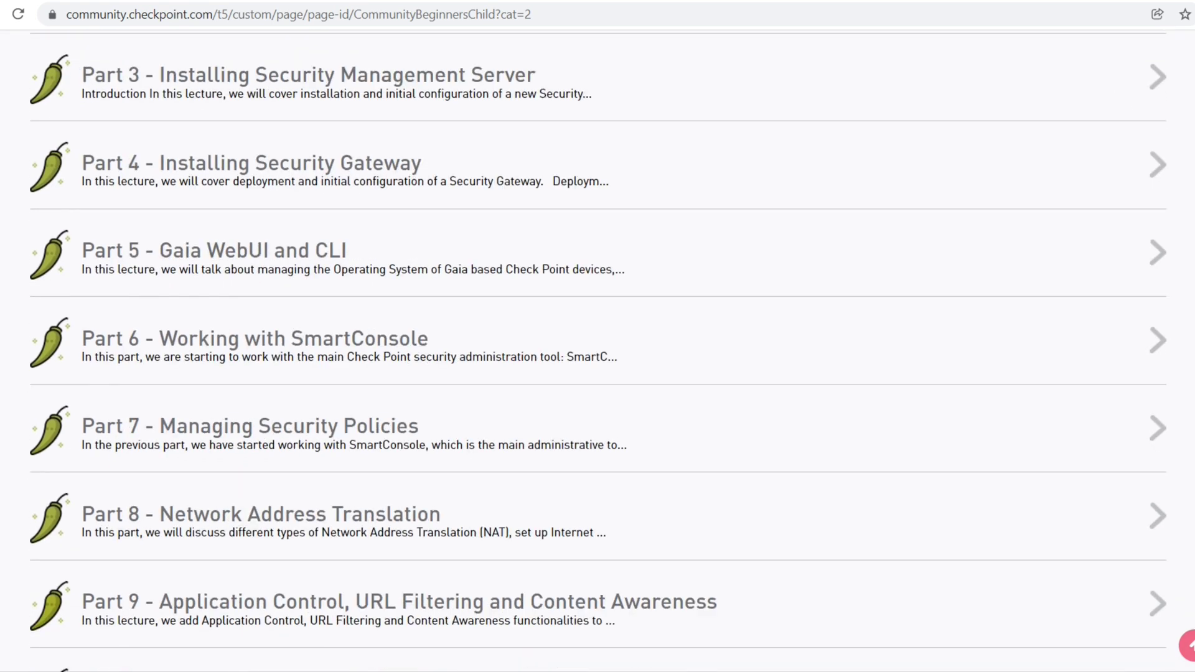
scroll(597, 348, down, 5)
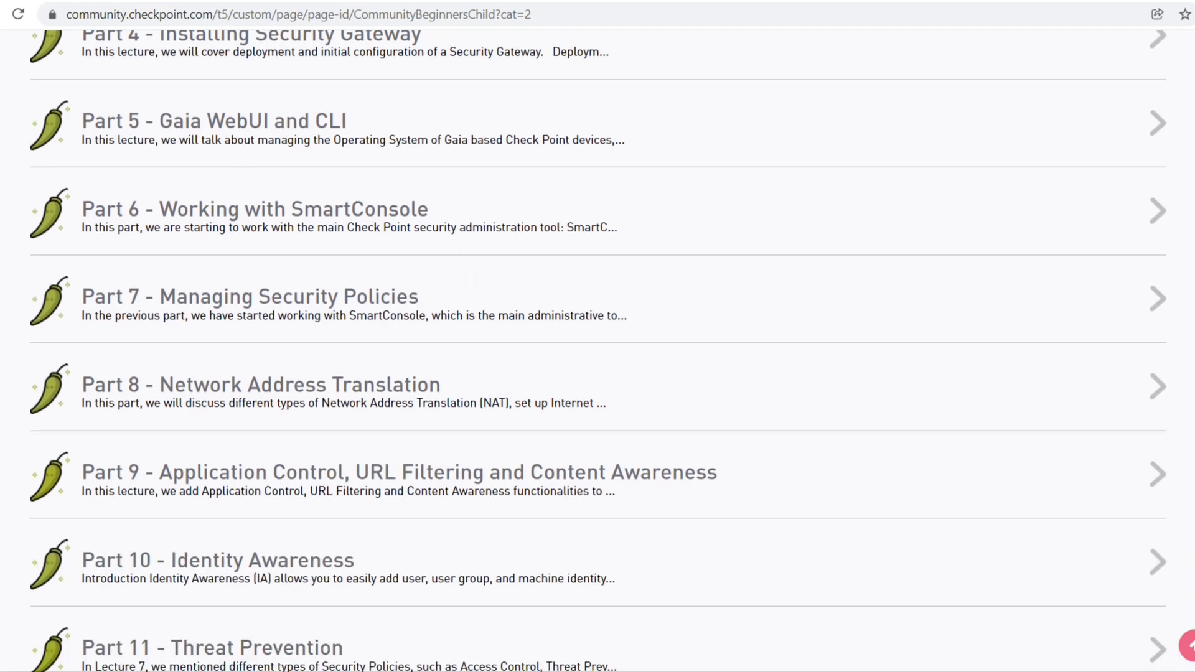
scroll(598, 348, down, 3)
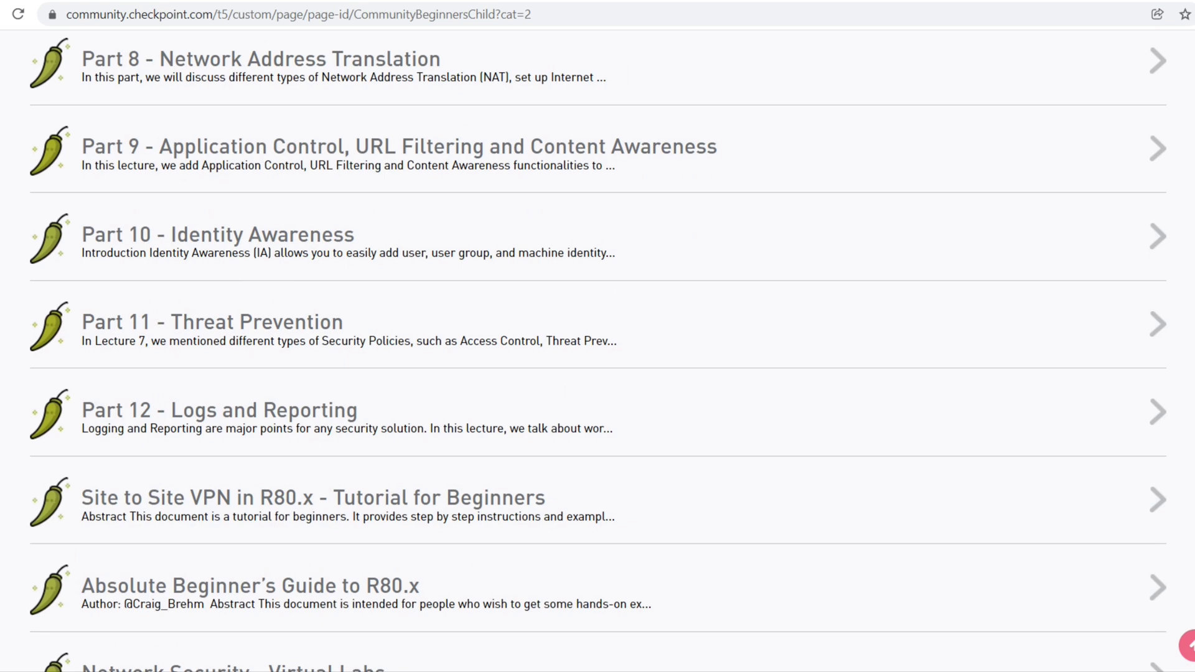
scroll(598, 348, up, 11)
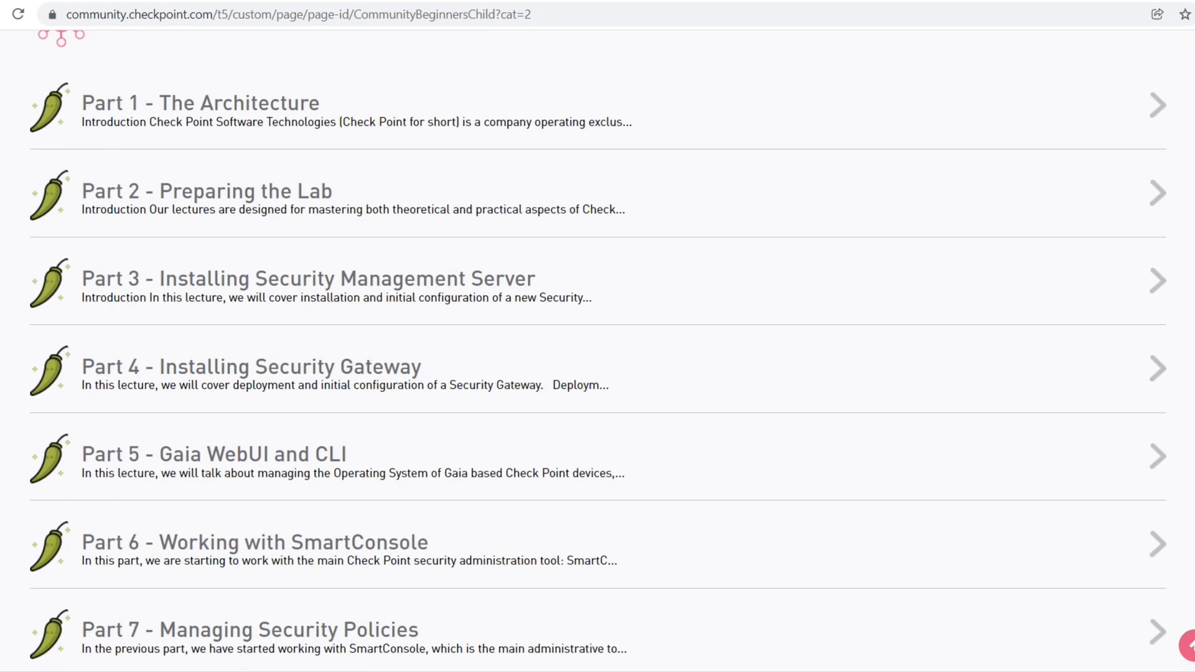
scroll(598, 348, up, 1)
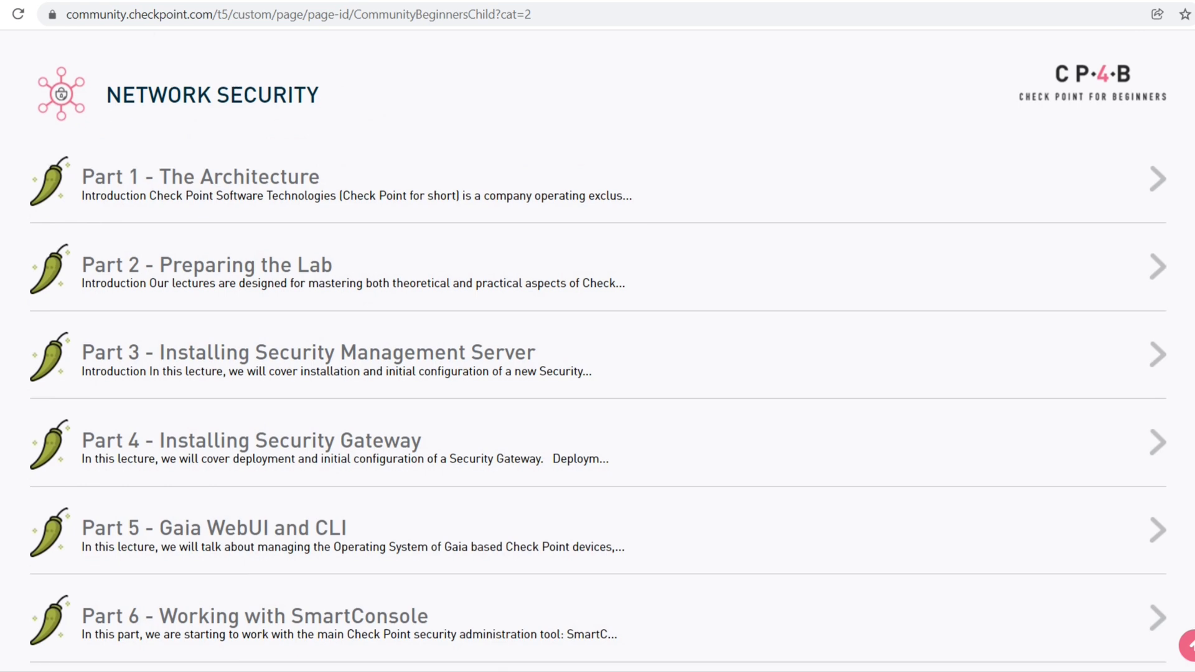
scroll(598, 348, down, 2)
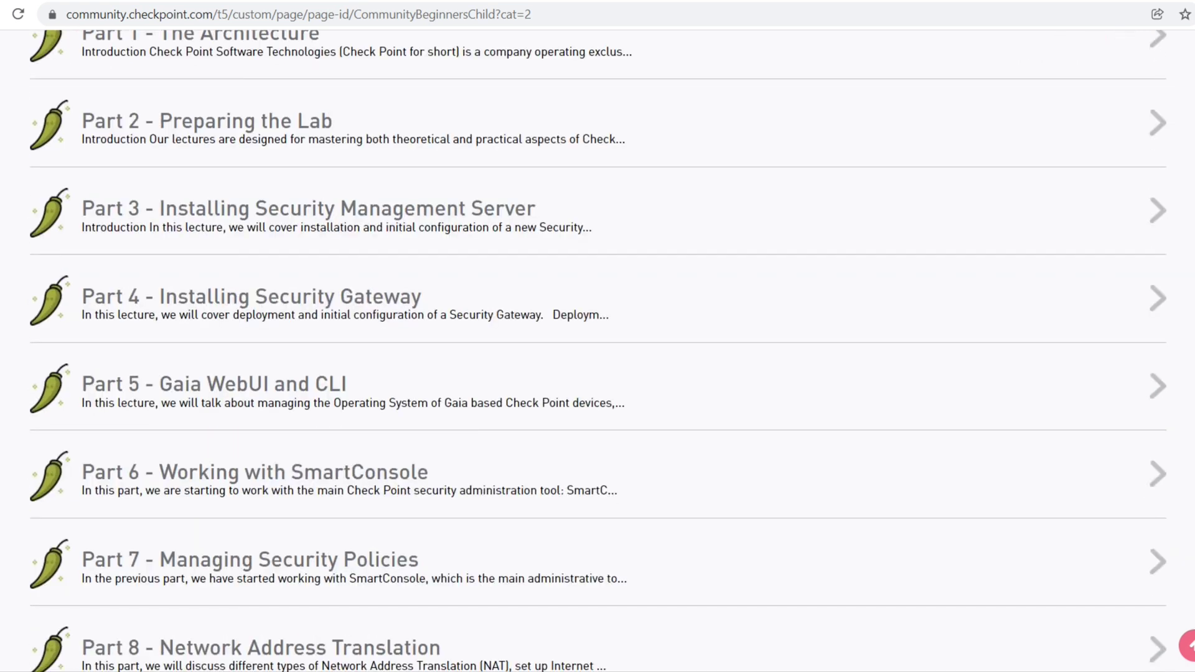
scroll(598, 348, down, 1)
scroll(597, 348, down, 1)
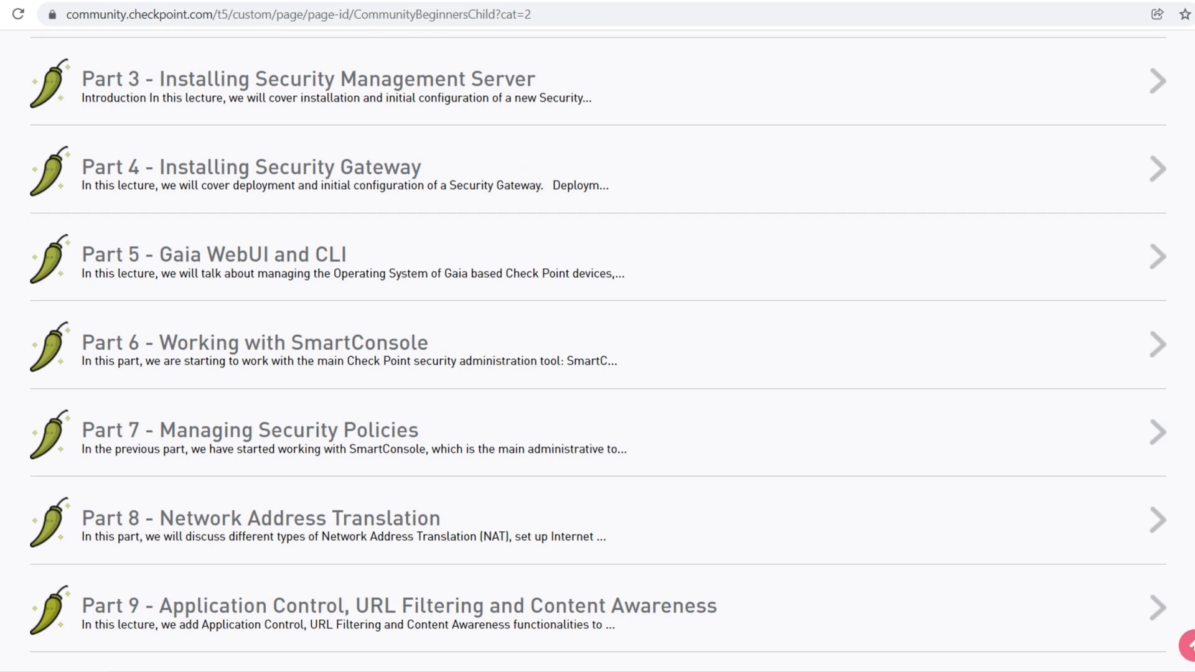
scroll(598, 348, down, 2)
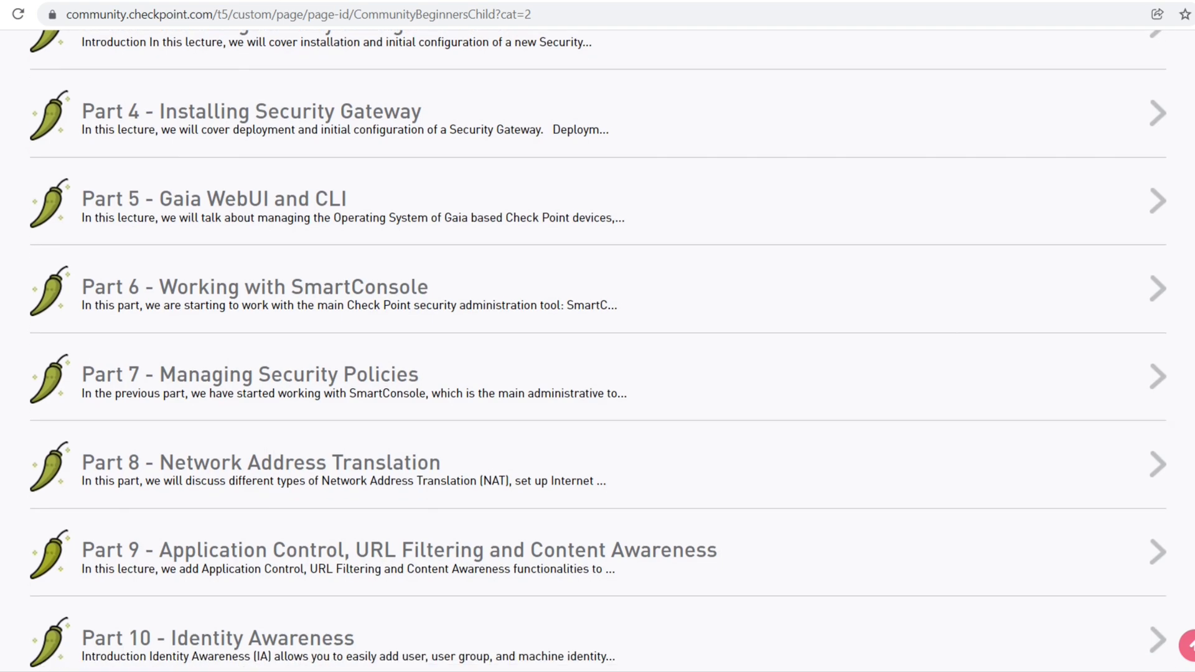
scroll(597, 349, down, 9)
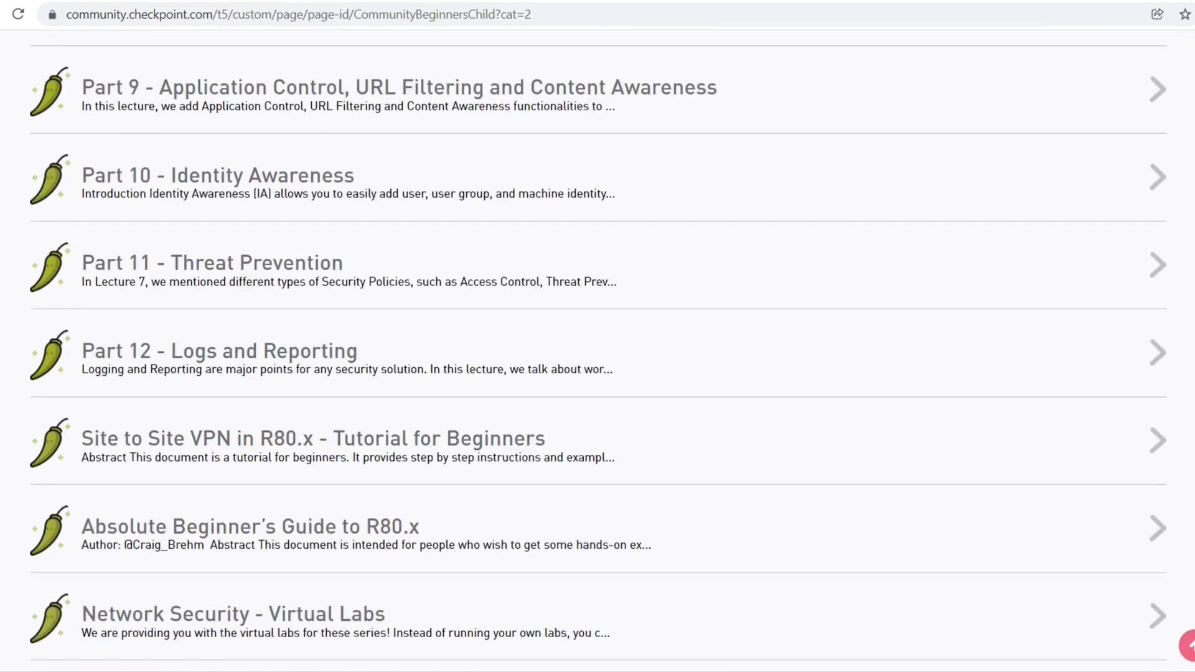
scroll(597, 349, down, 9)
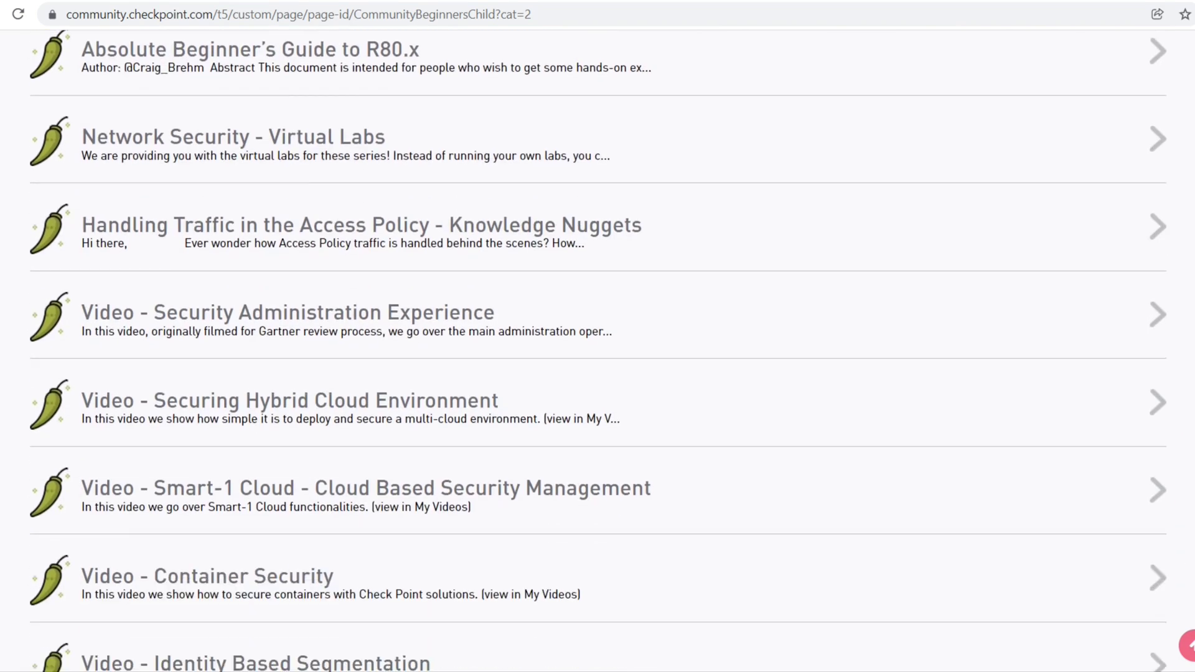
scroll(597, 349, down, 5)
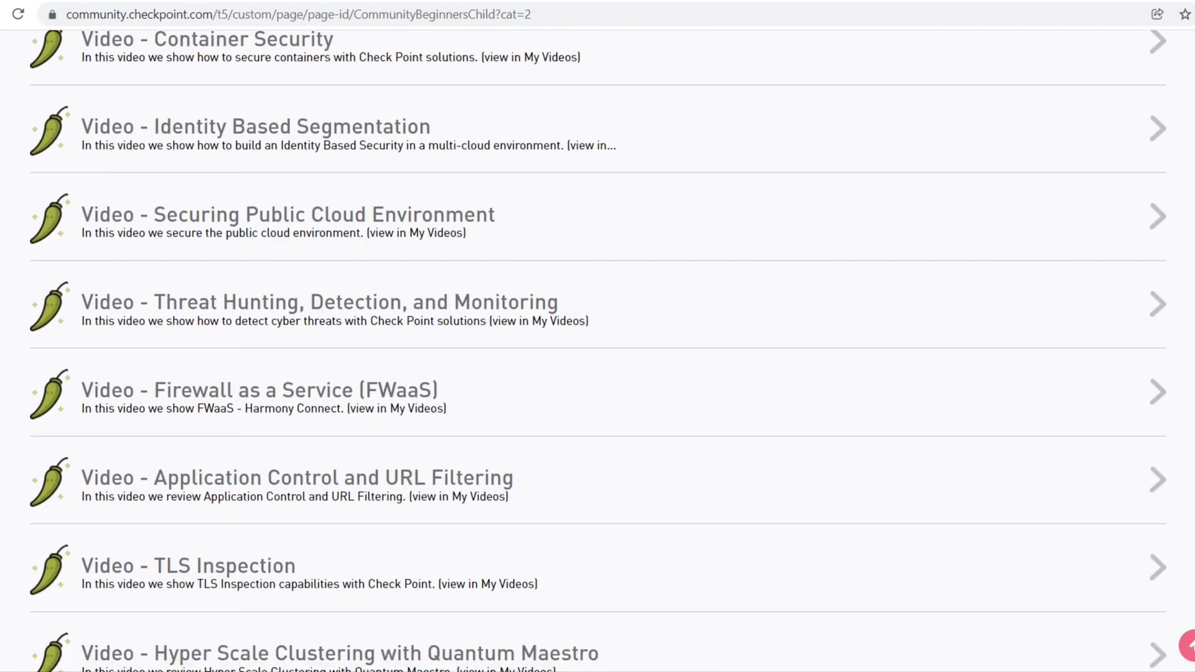
scroll(598, 349, down, 3)
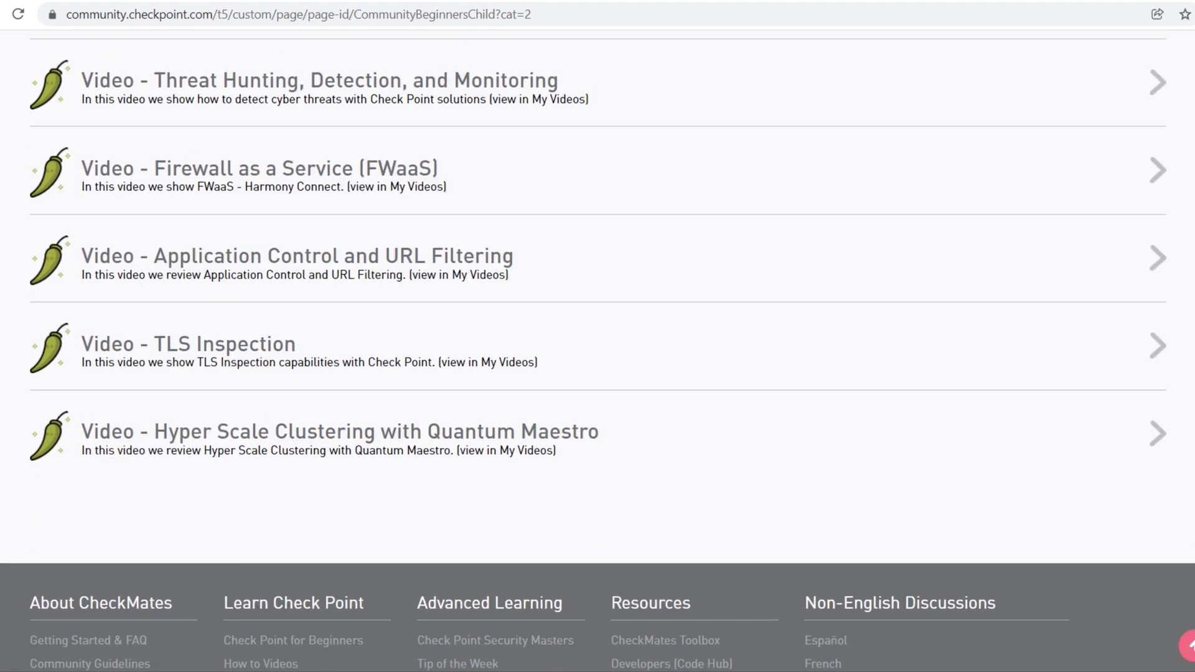
scroll(598, 349, up, 20)
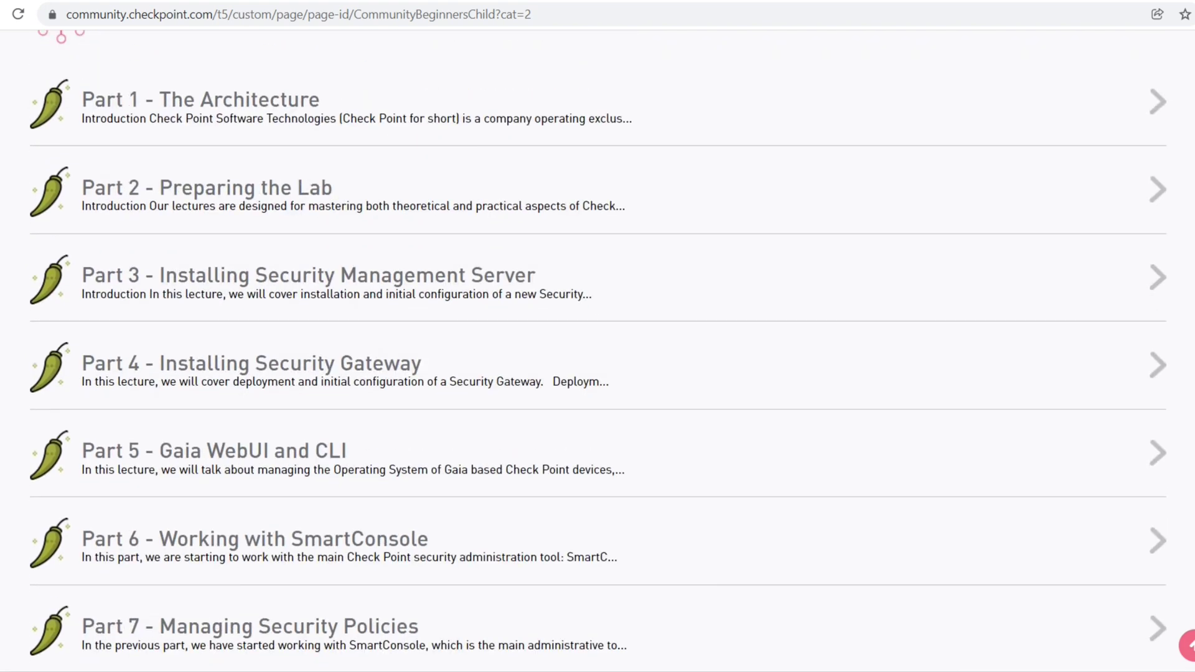
scroll(597, 348, up, 4)
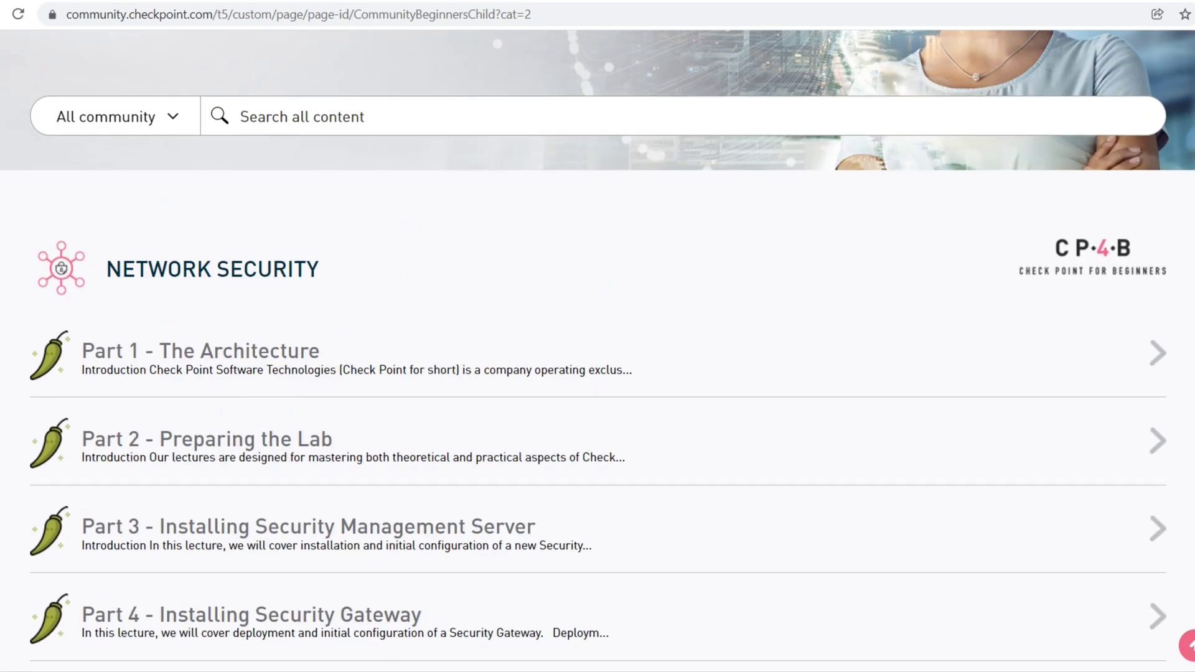
Open the Part 1 - The Architecture article and scroll into its architecture sections
click(280, 360)
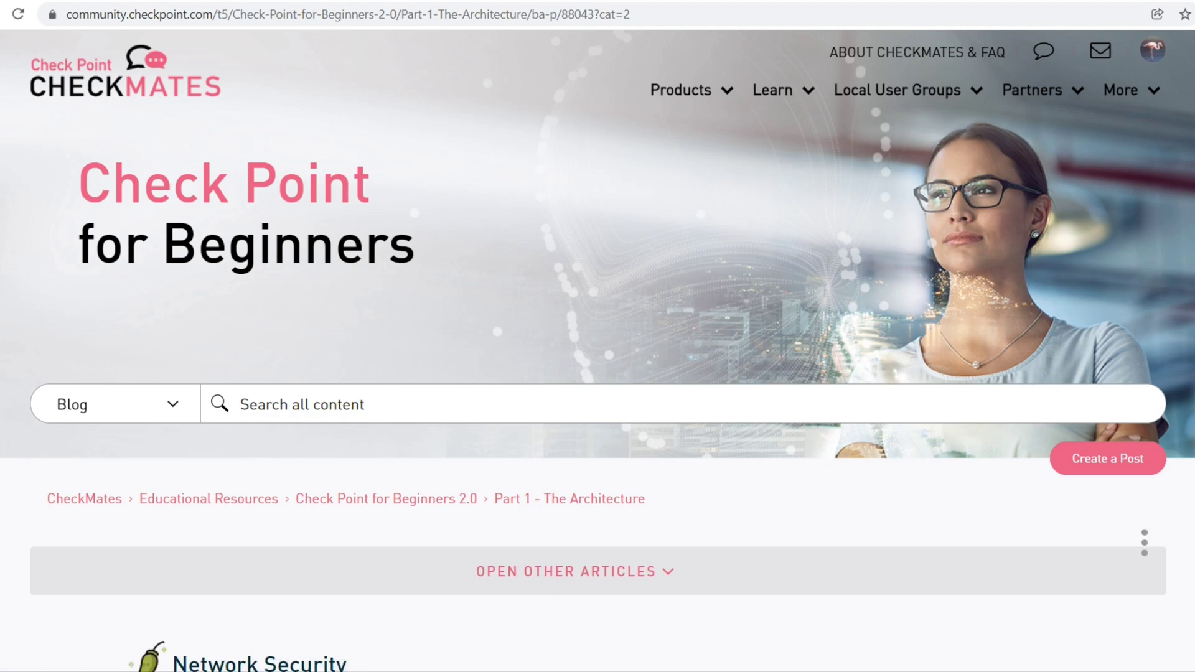
scroll(1164, 293, down, 6)
scroll(597, 349, down, 9)
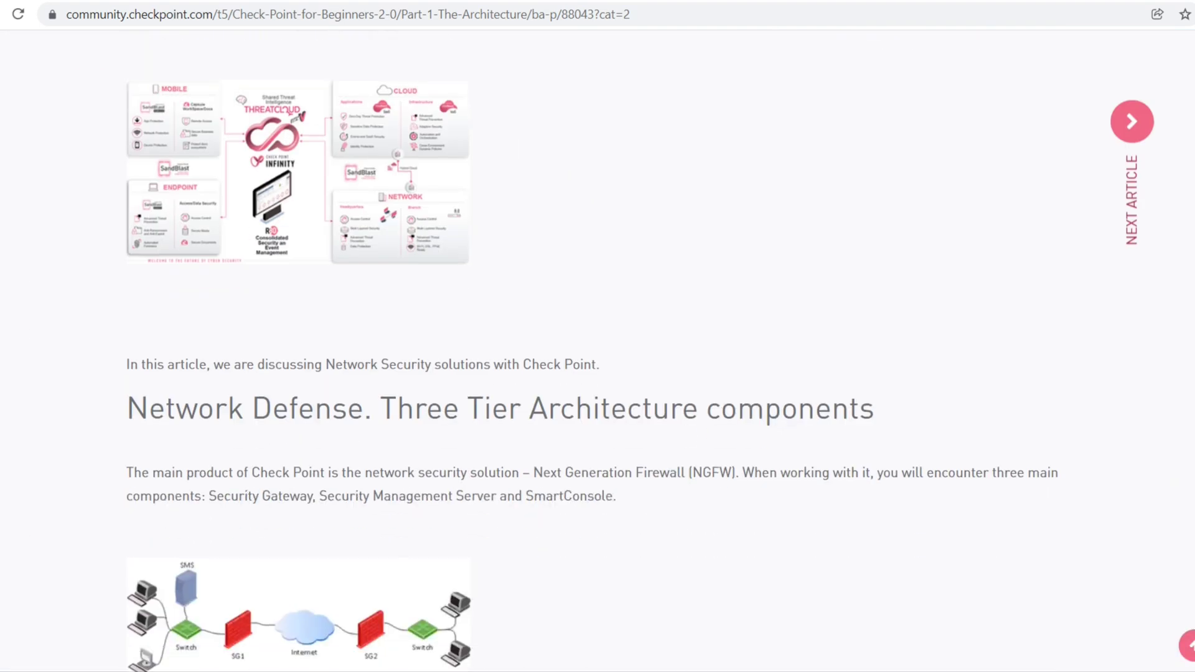
scroll(597, 349, down, 7)
scroll(598, 348, down, 8)
scroll(598, 349, down, 4)
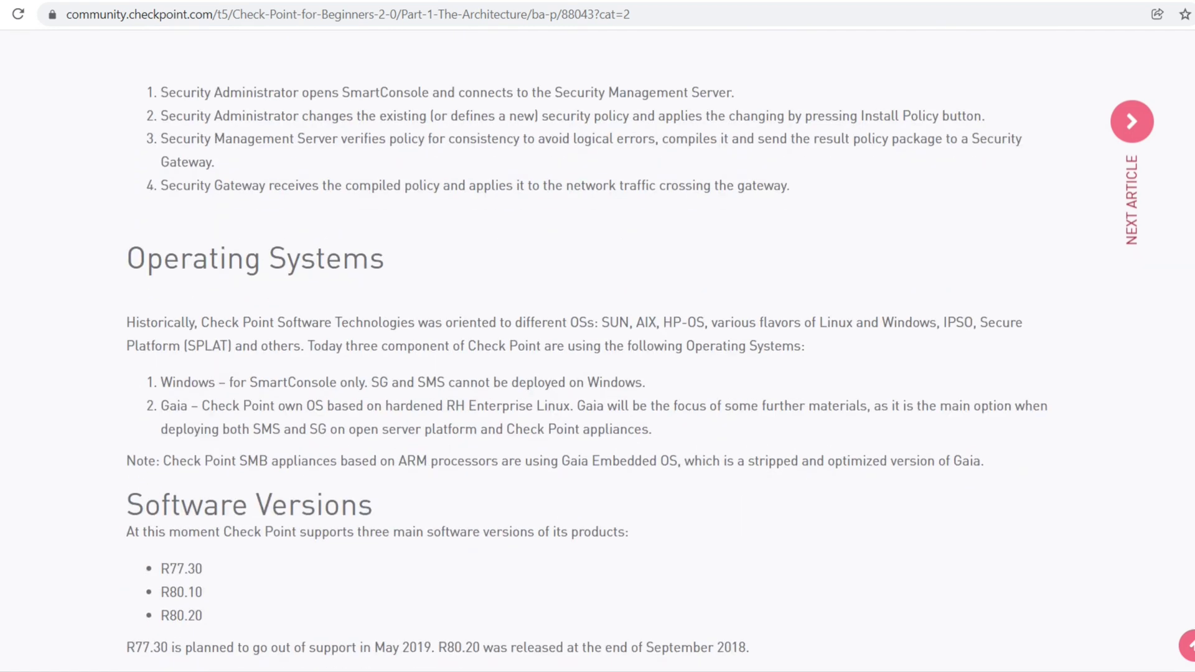
scroll(597, 348, down, 9)
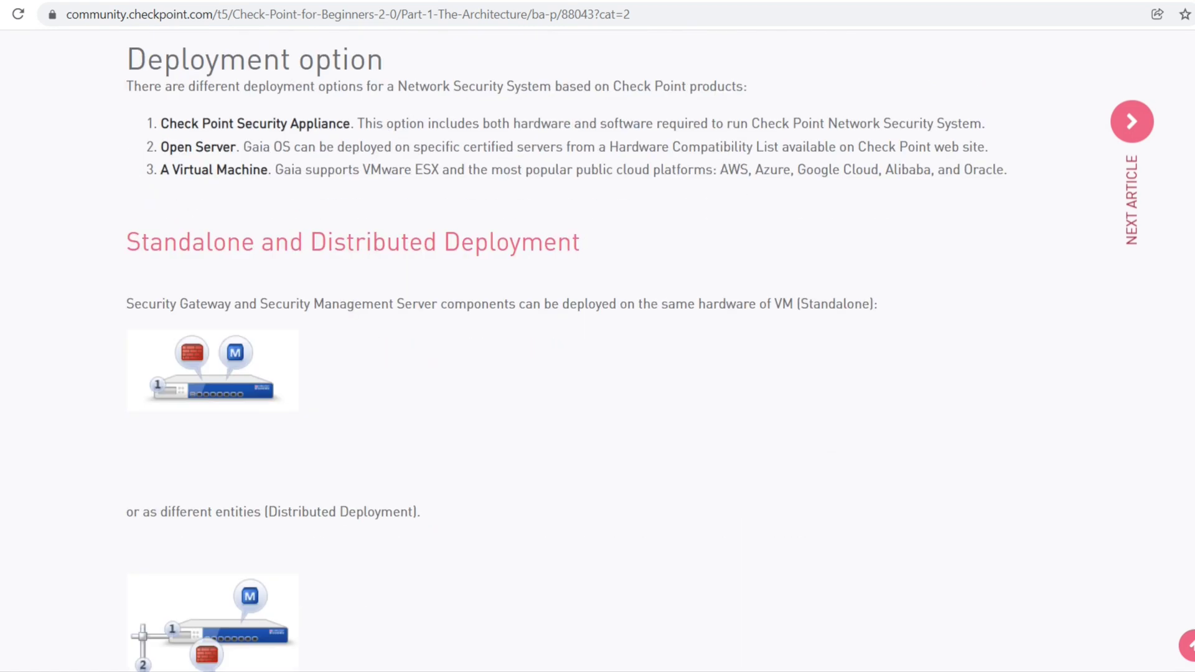
scroll(597, 348, down, 12)
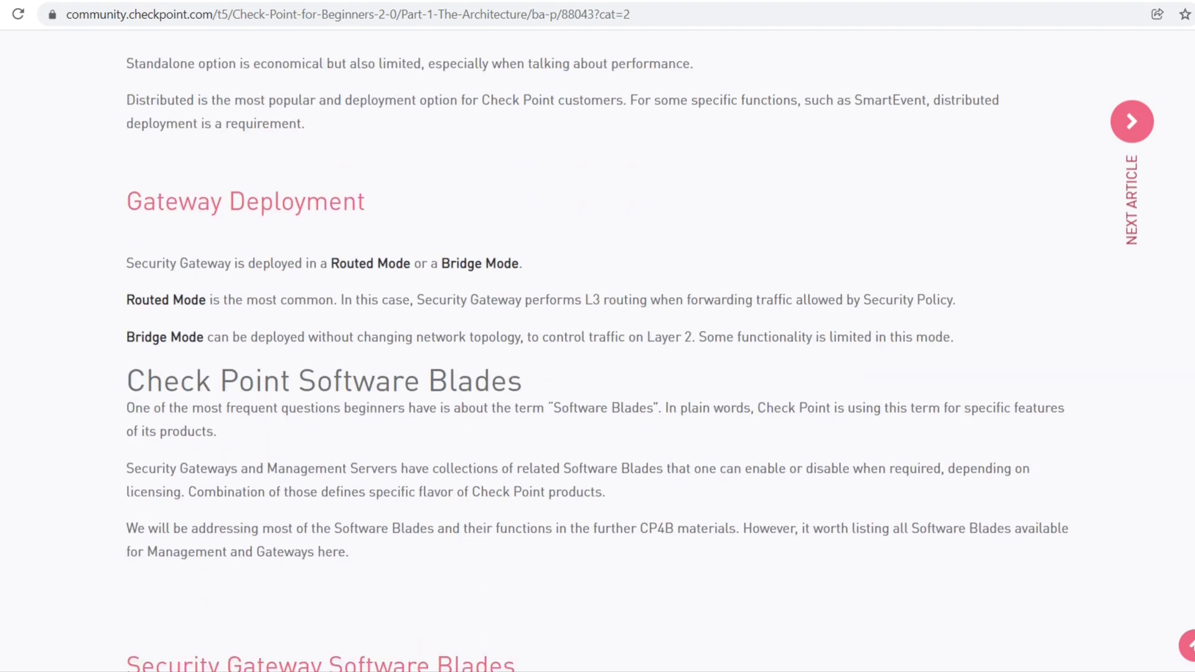
Scroll on to the article's Conclusion and Authors, then back up
scroll(597, 349, down, 7)
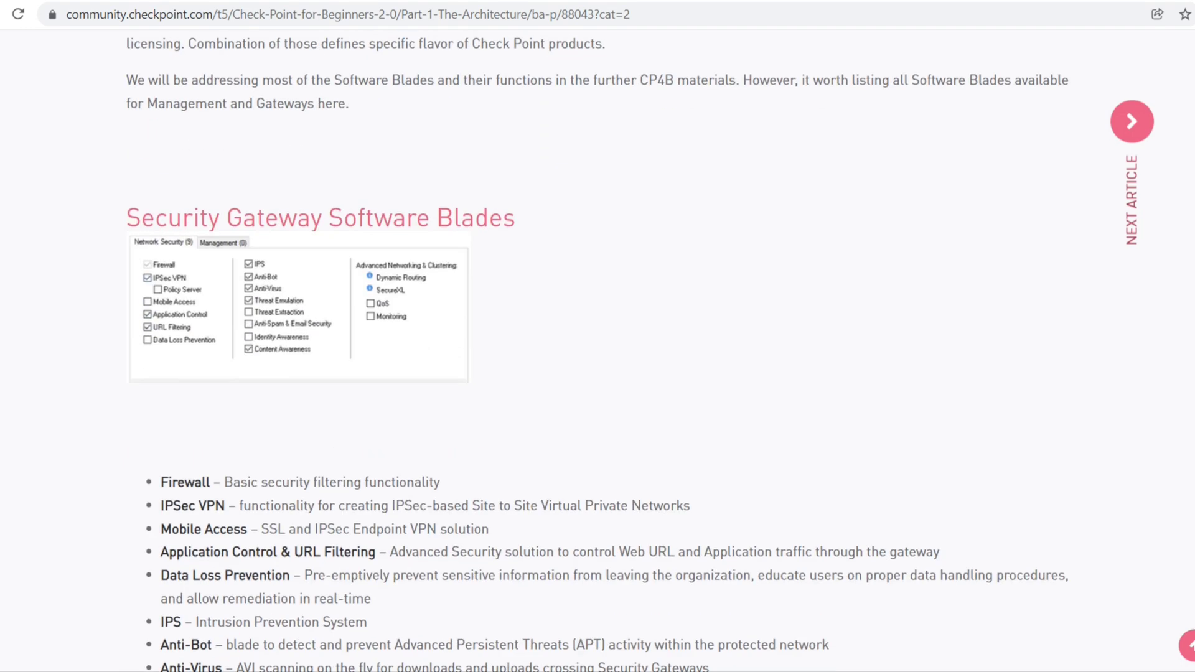
scroll(597, 348, down, 8)
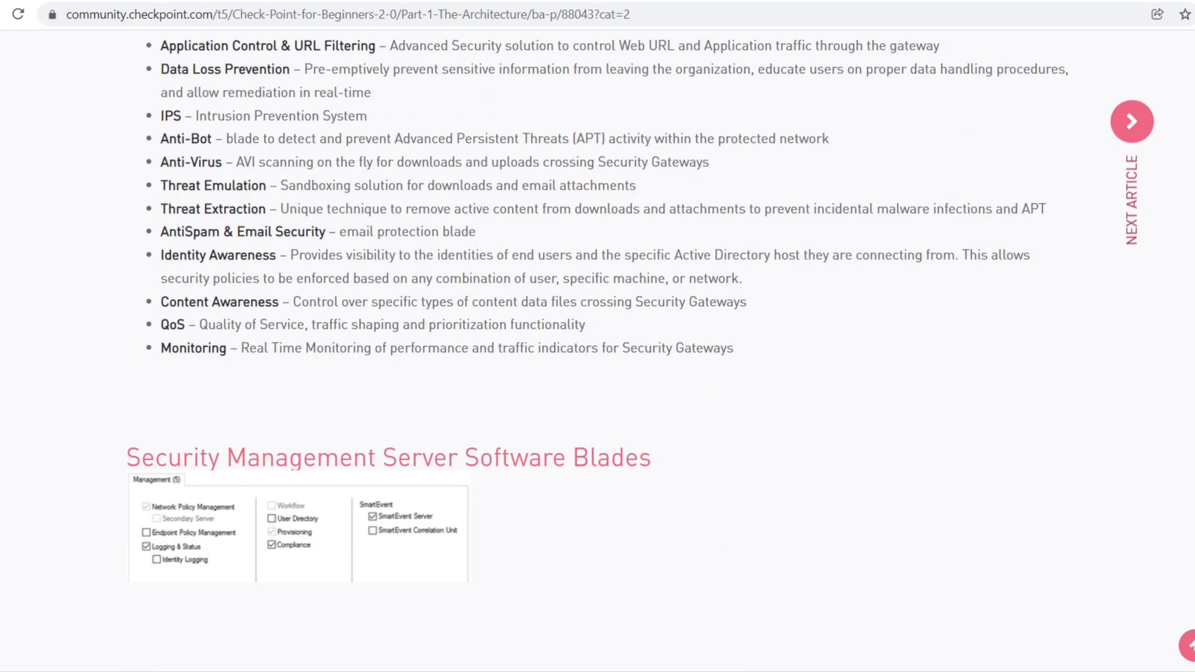
scroll(597, 349, down, 7)
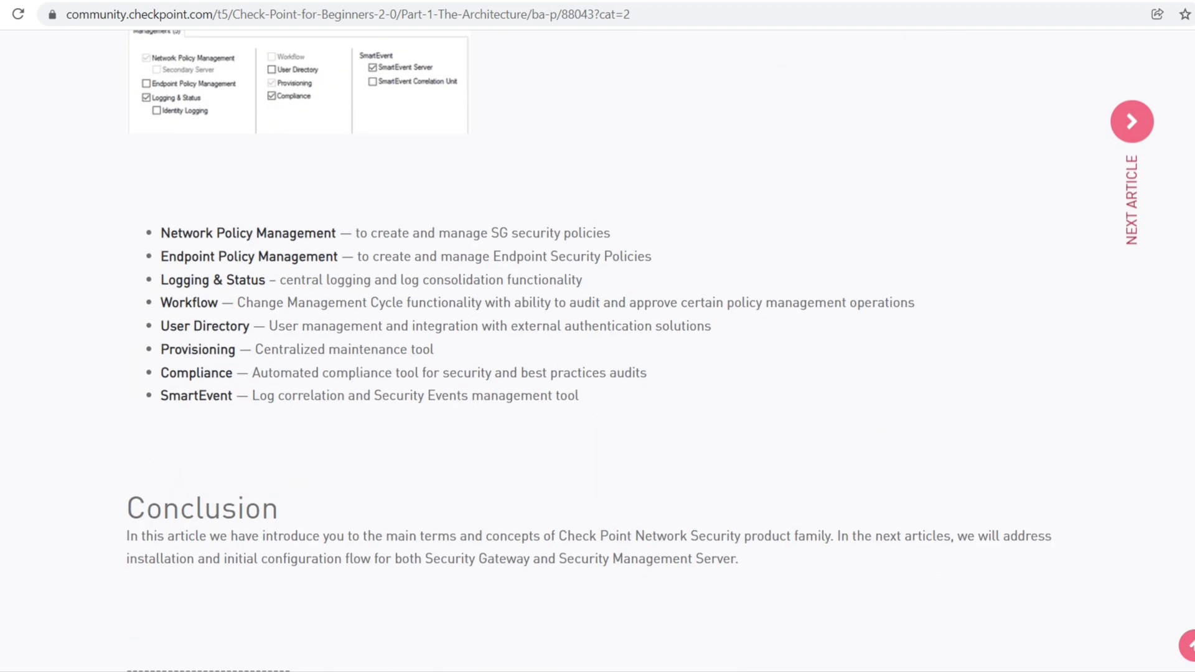
scroll(597, 348, down, 7)
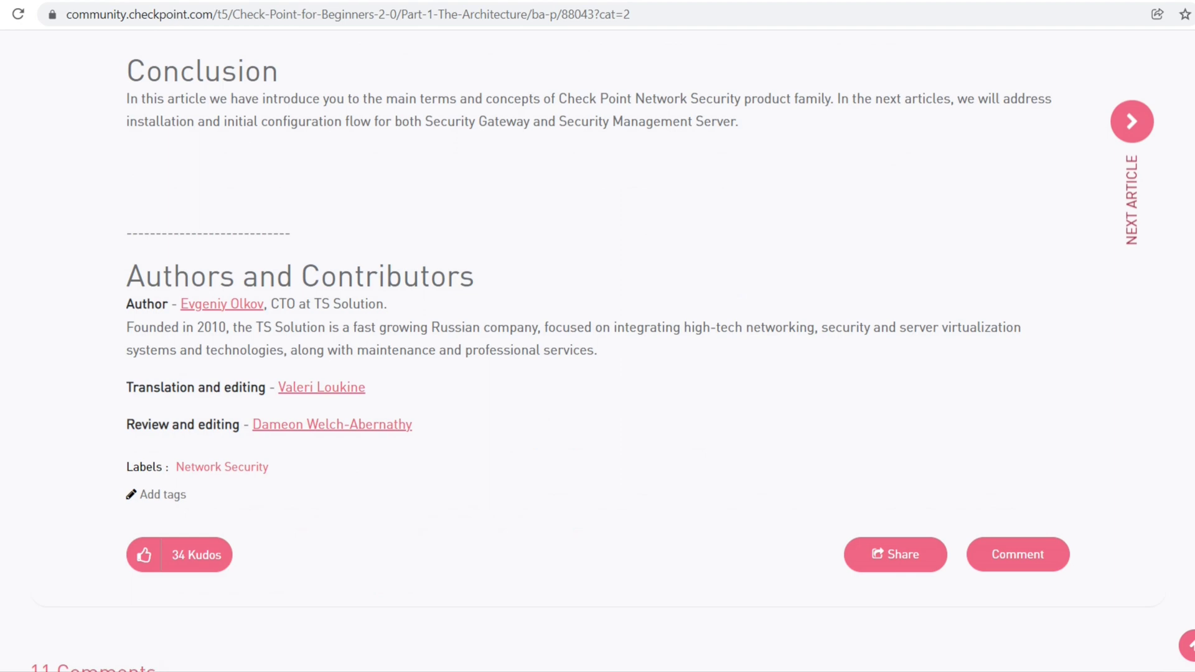
scroll(598, 349, down, 1)
scroll(598, 349, up, 20)
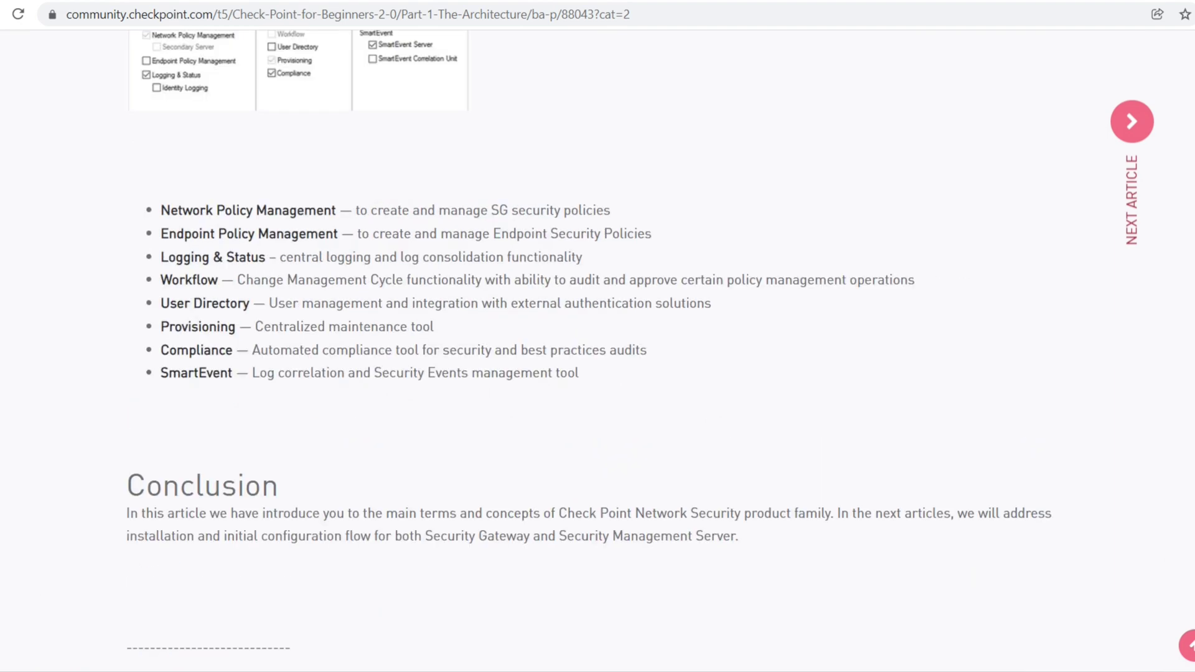
scroll(598, 348, down, 10)
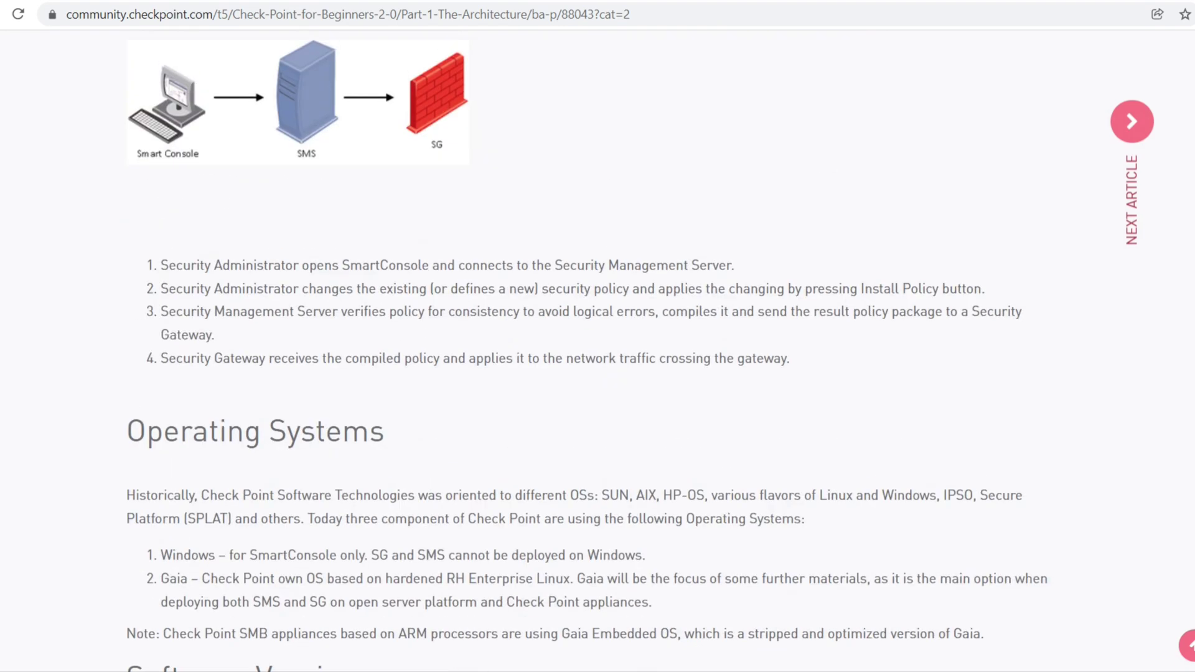
scroll(598, 348, up, 20)
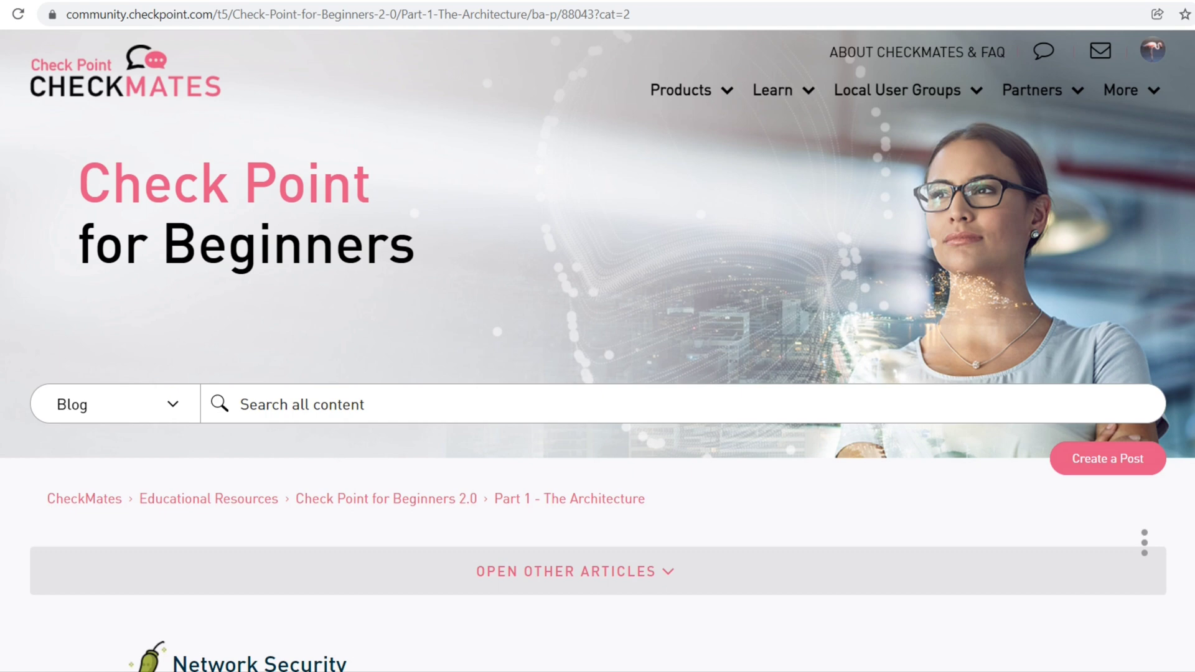
Reload DemoPoint to check the environment is ready and highlight its deletion countdown
click(18, 13)
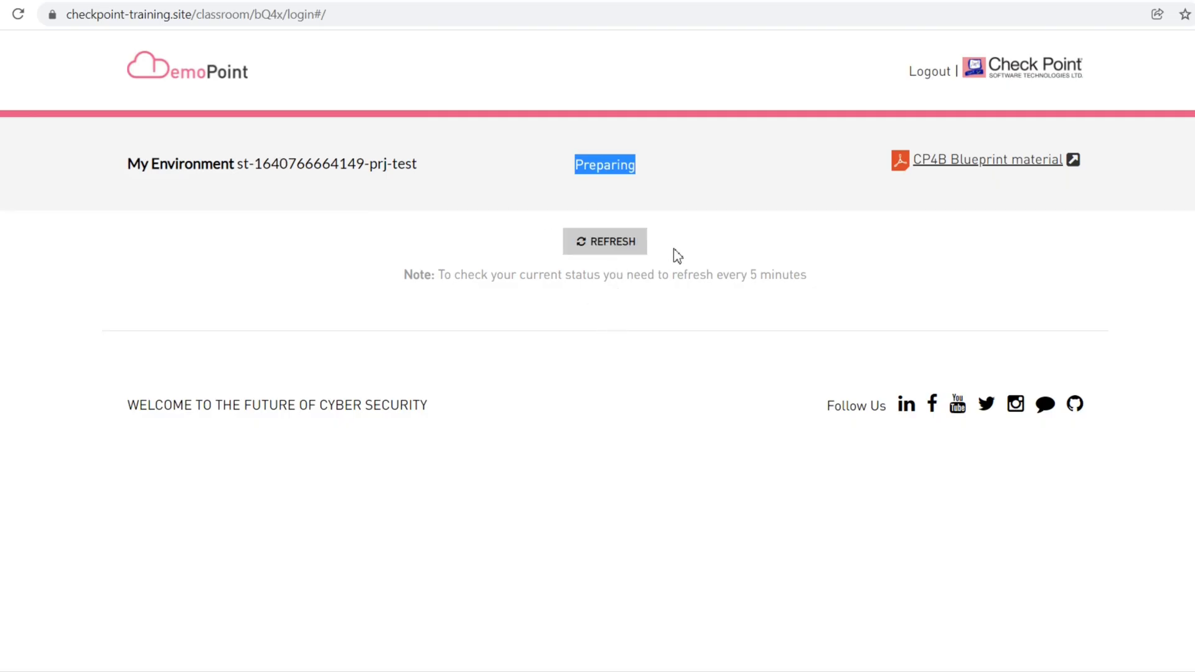
click(616, 248)
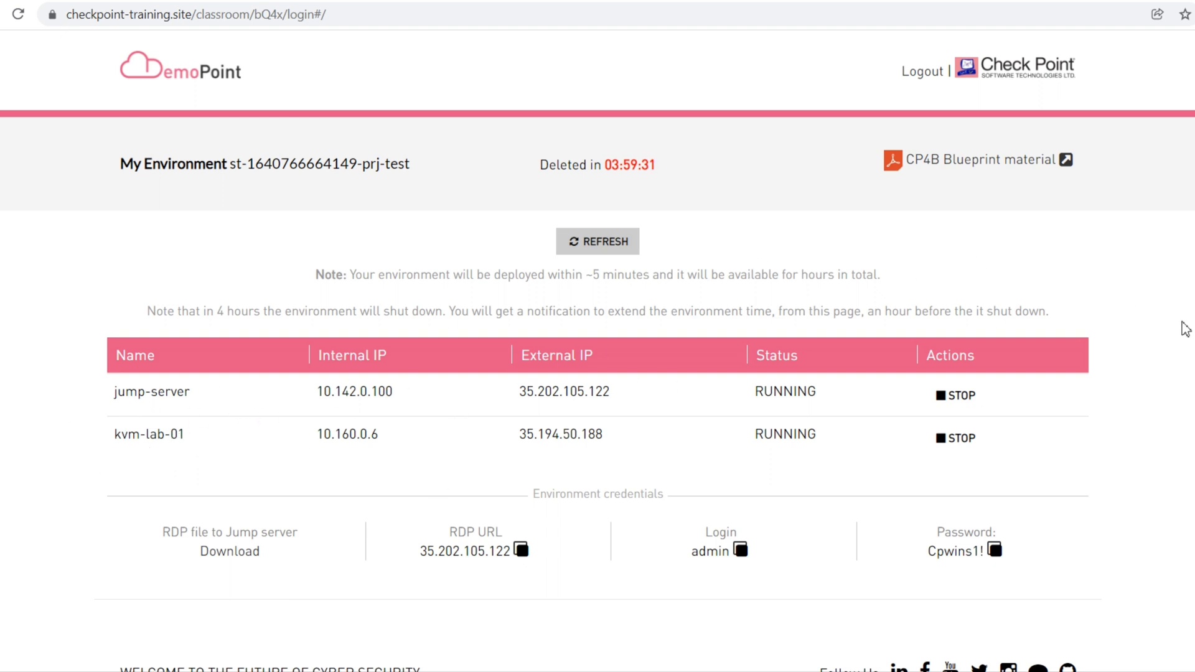
scroll(597, 357, down, 1)
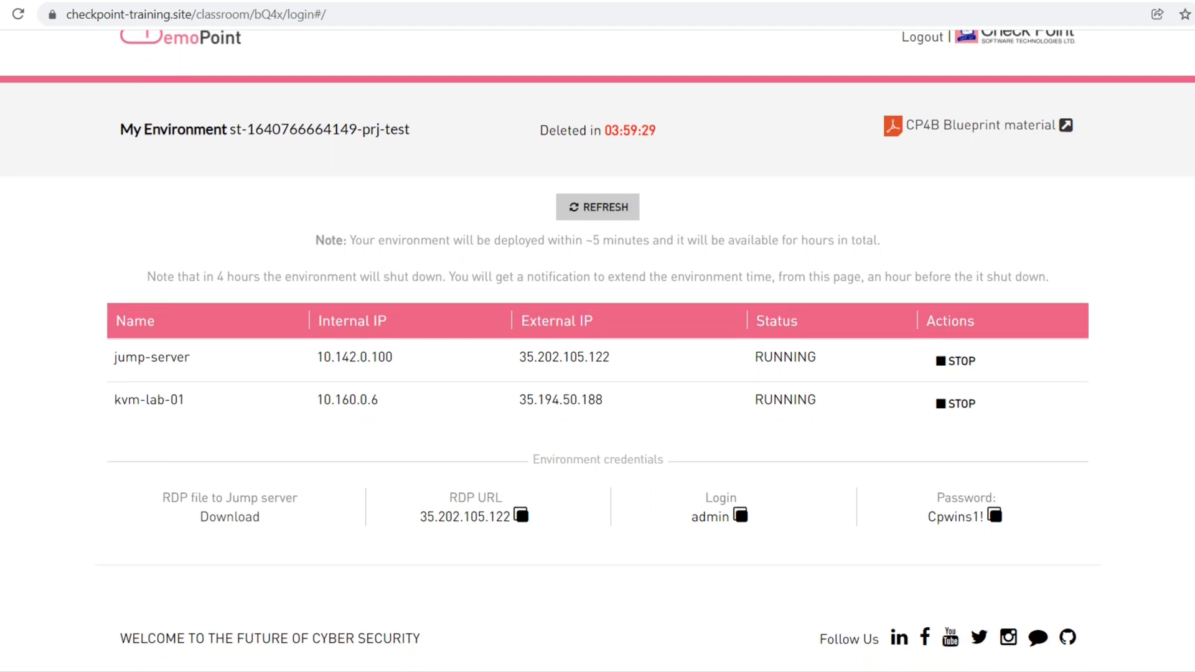
scroll(597, 356, up, 1)
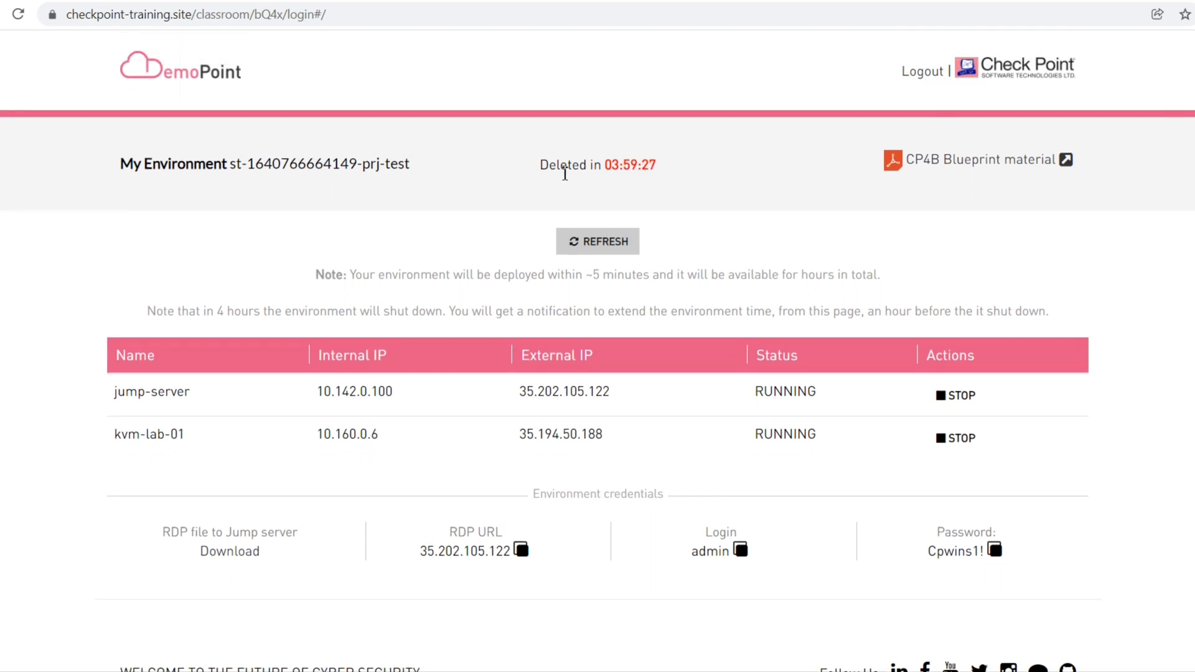
mouse_move(672, 170)
mouse_down()
mouse_move(567, 166)
mouse_move(665, 171)
mouse_up()
drag(610, 172, 669, 168)
Copy the environment login name and select the jump server's RDP address
scroll(597, 355, down, 1)
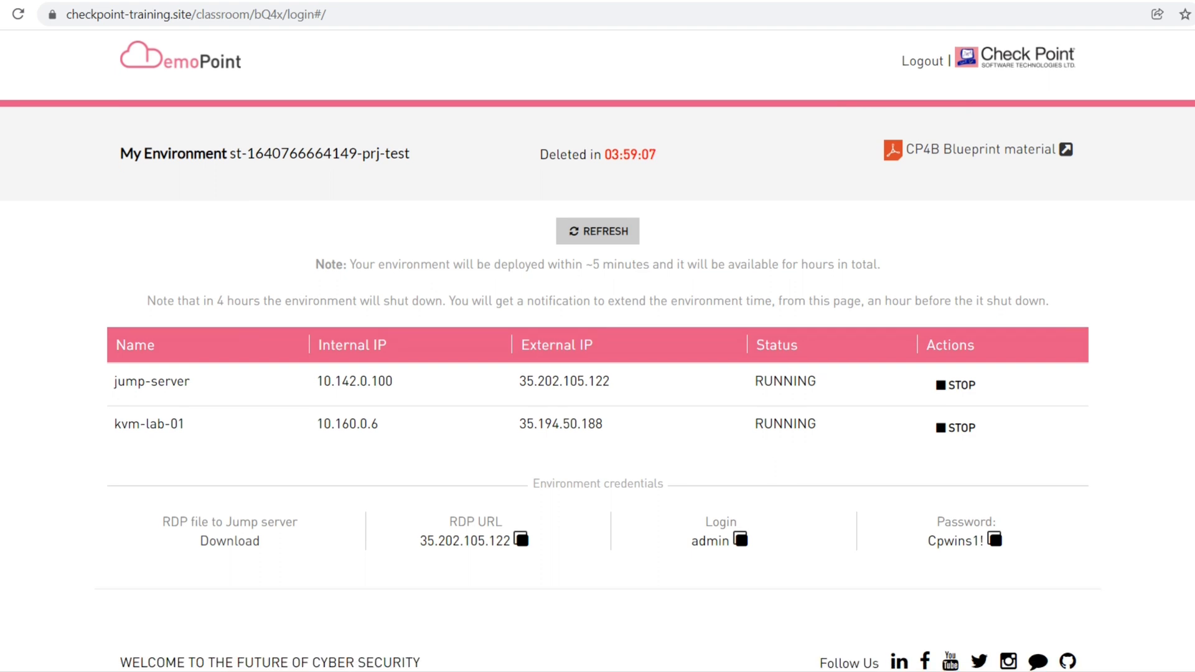
scroll(598, 355, down, 1)
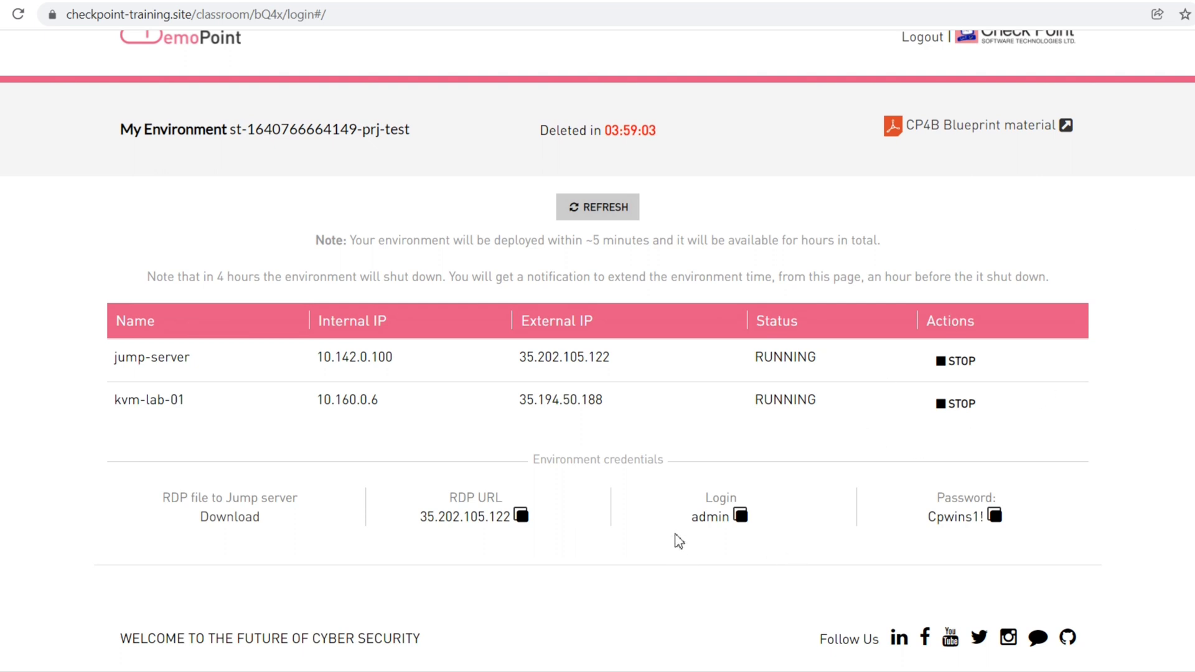
drag(690, 520, 730, 525)
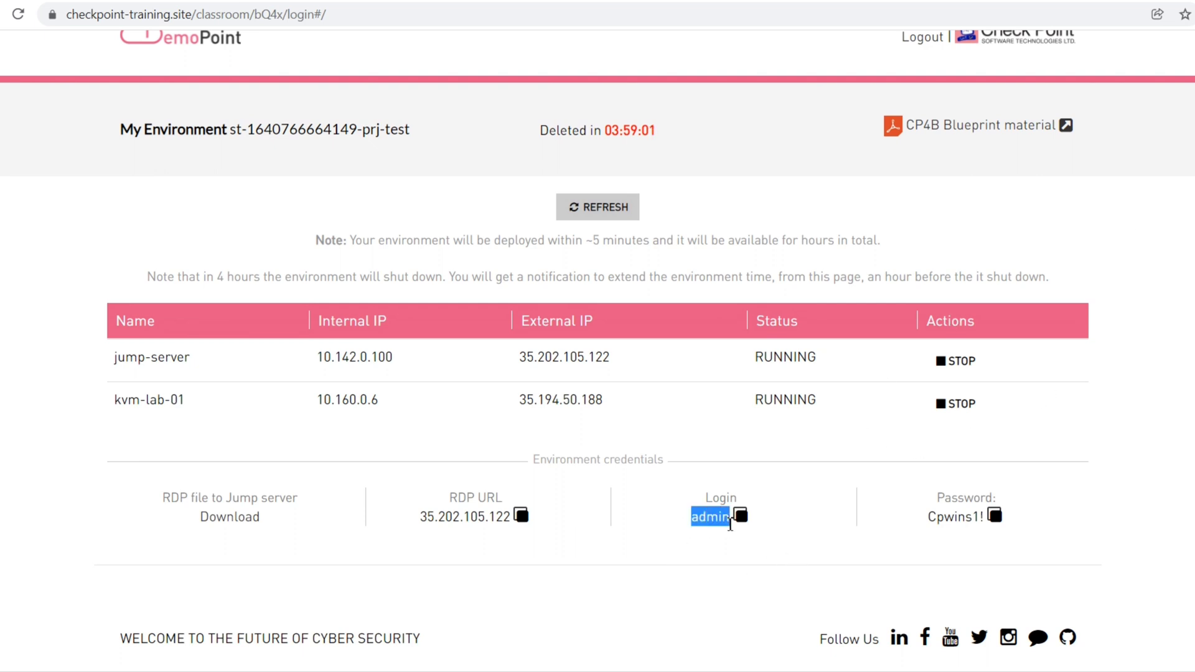
click(740, 516)
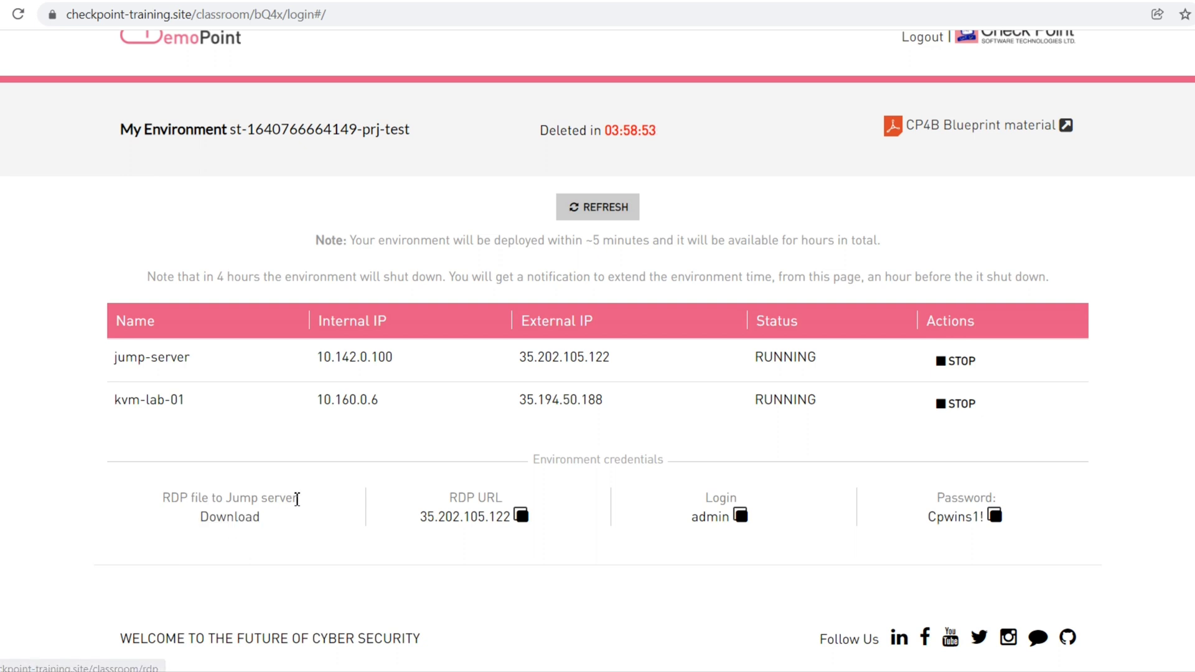
drag(420, 517, 507, 520)
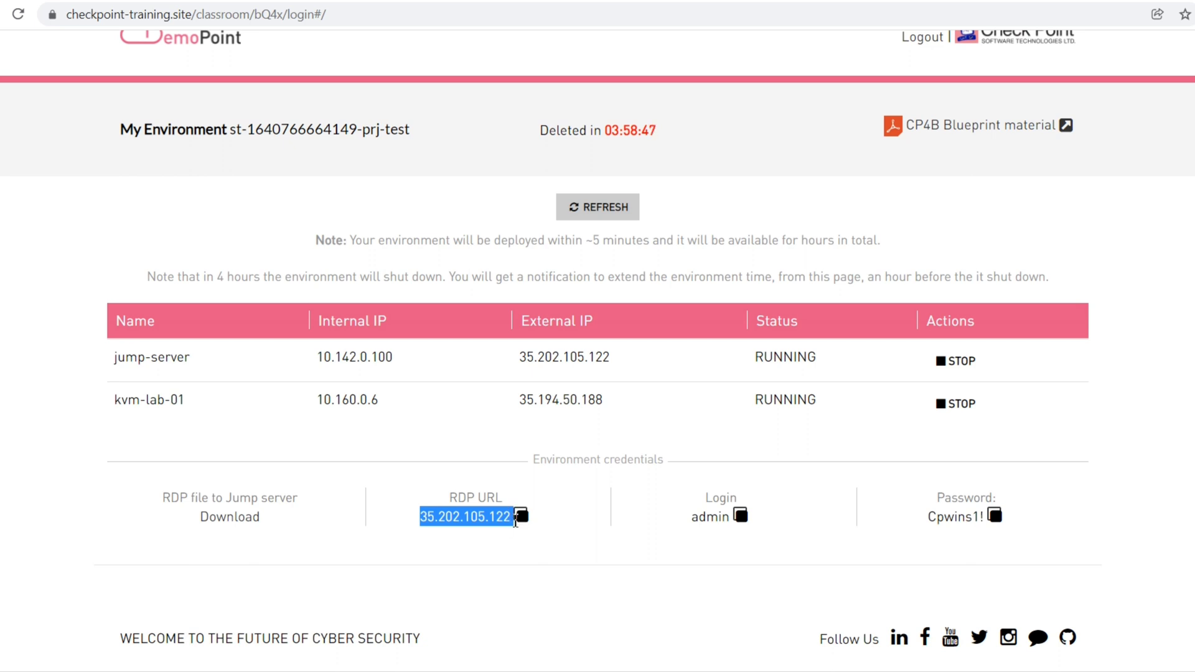
Copy the RDP address 35.202.105.122, download jump_server.rdp and connect past the publisher warning
click(521, 517)
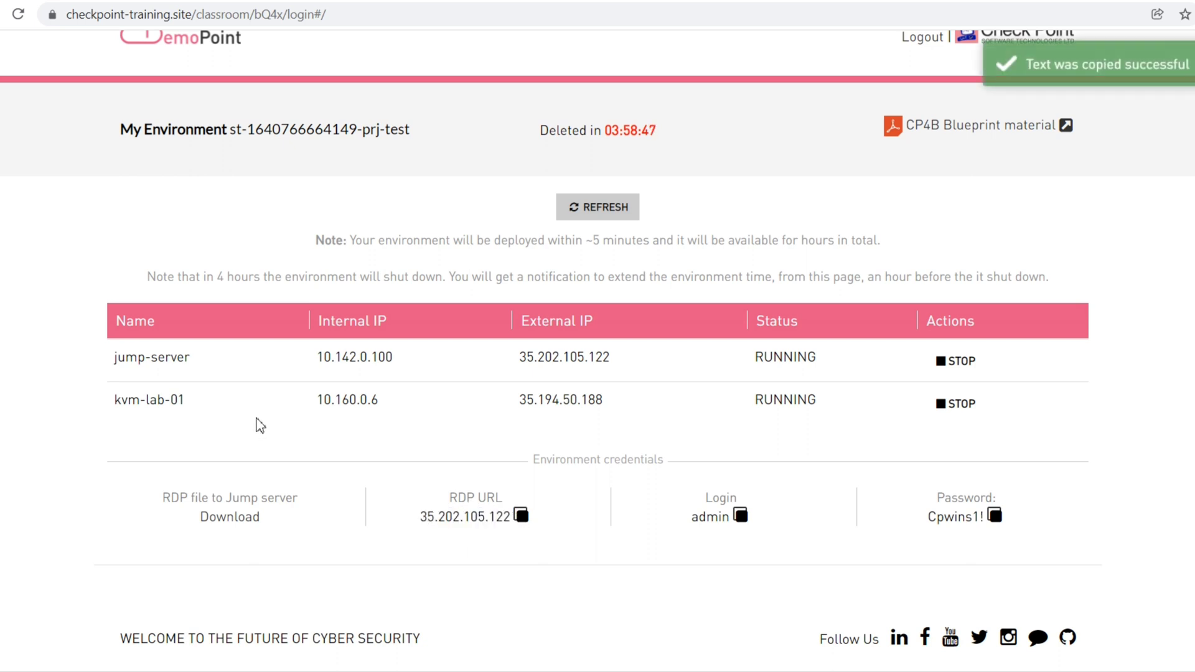
click(242, 523)
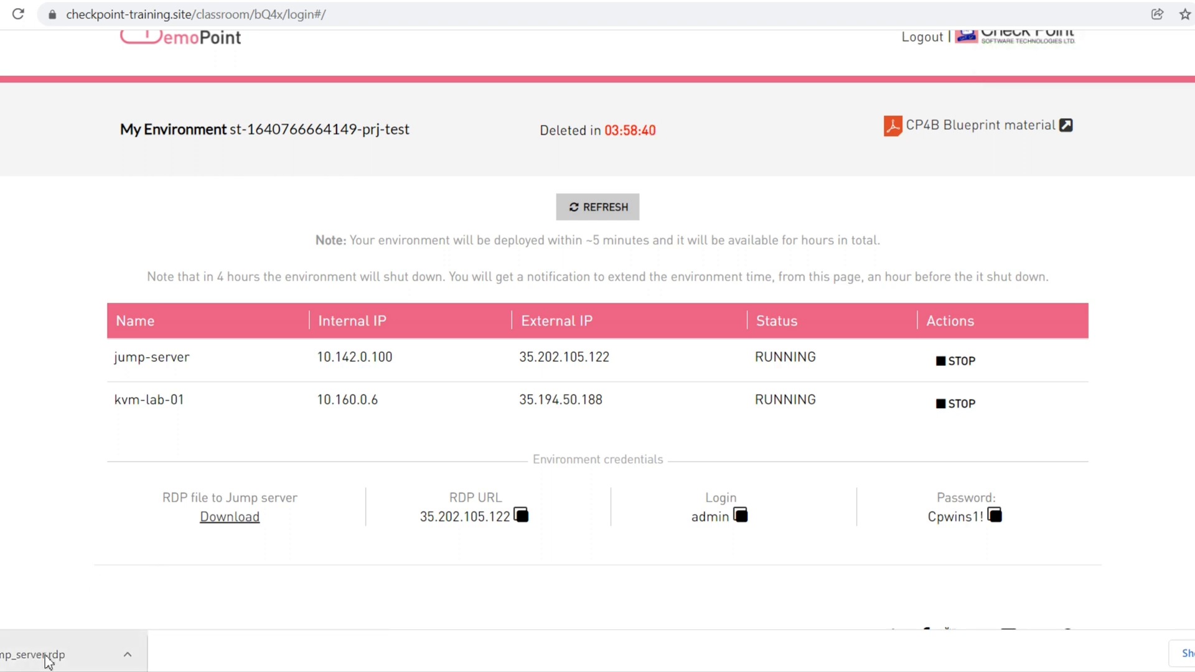
click(48, 660)
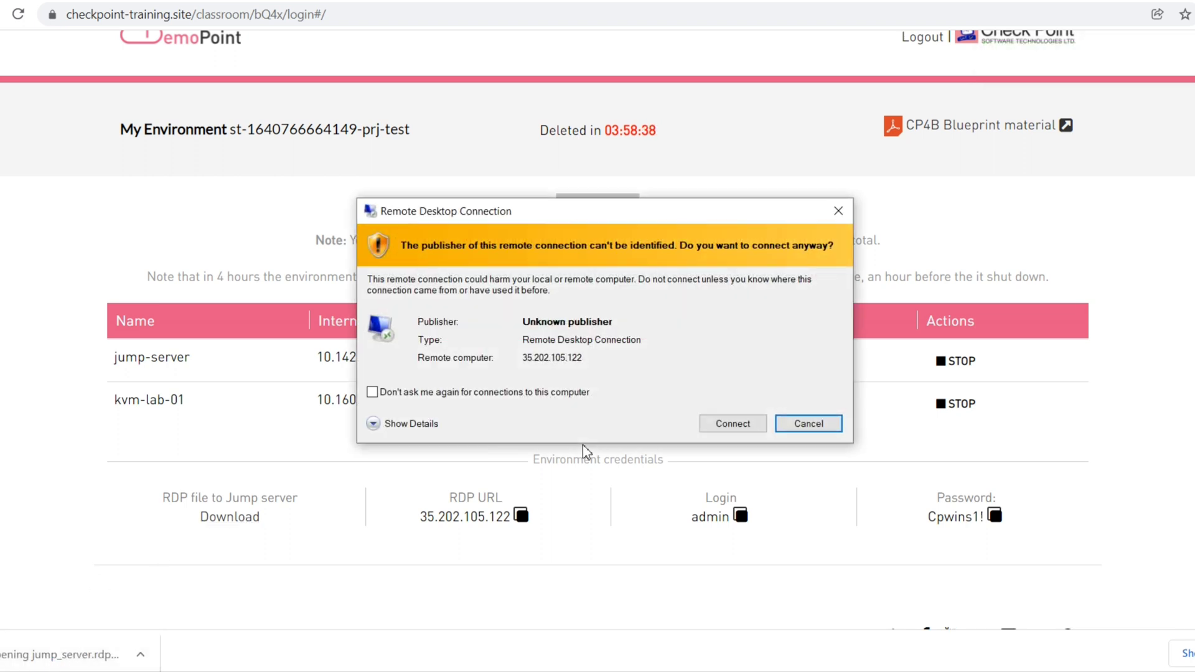
click(732, 424)
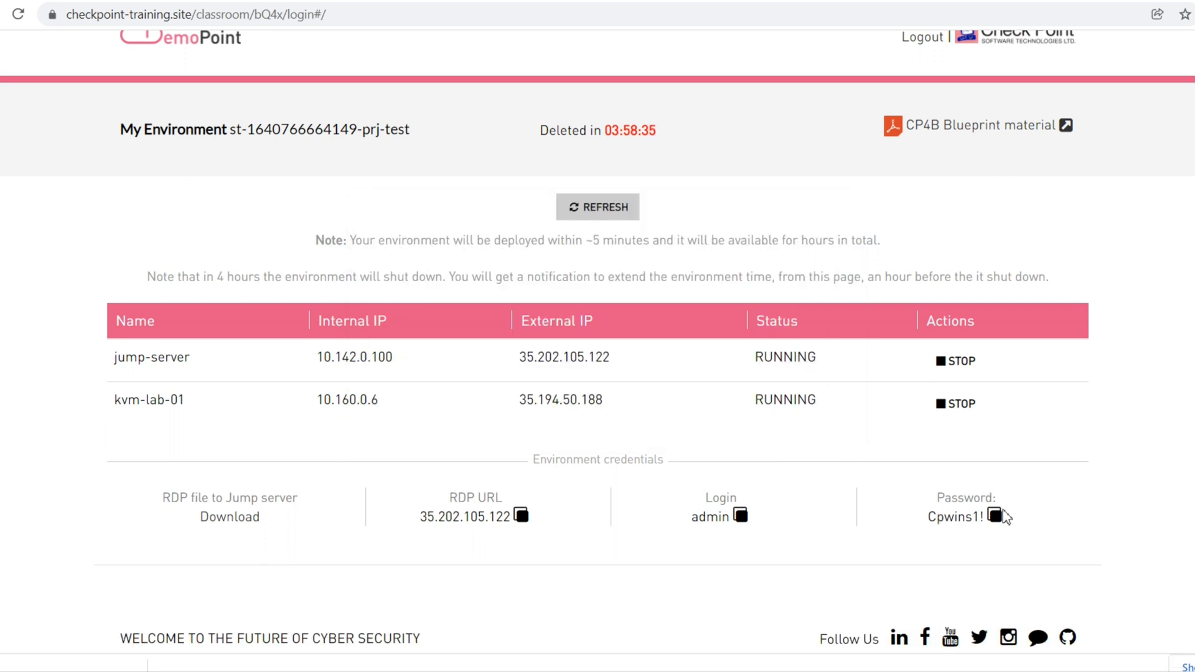
Sign in as admin with the copied environment password, remembering the credentials
click(1000, 515)
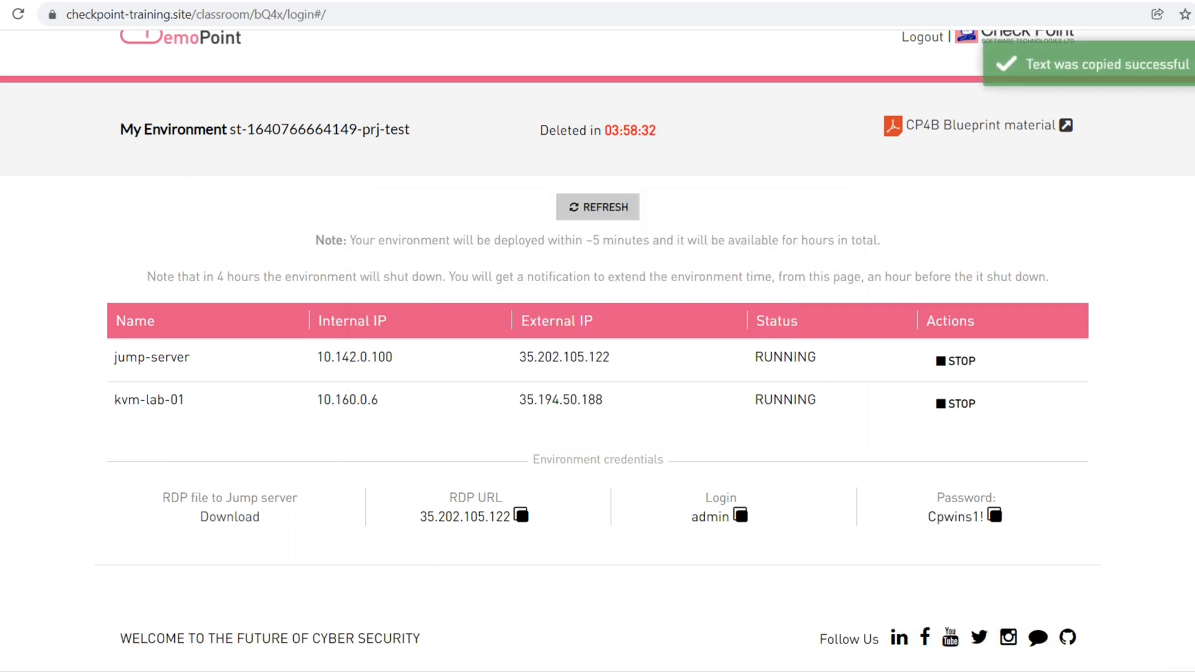
click(737, 426)
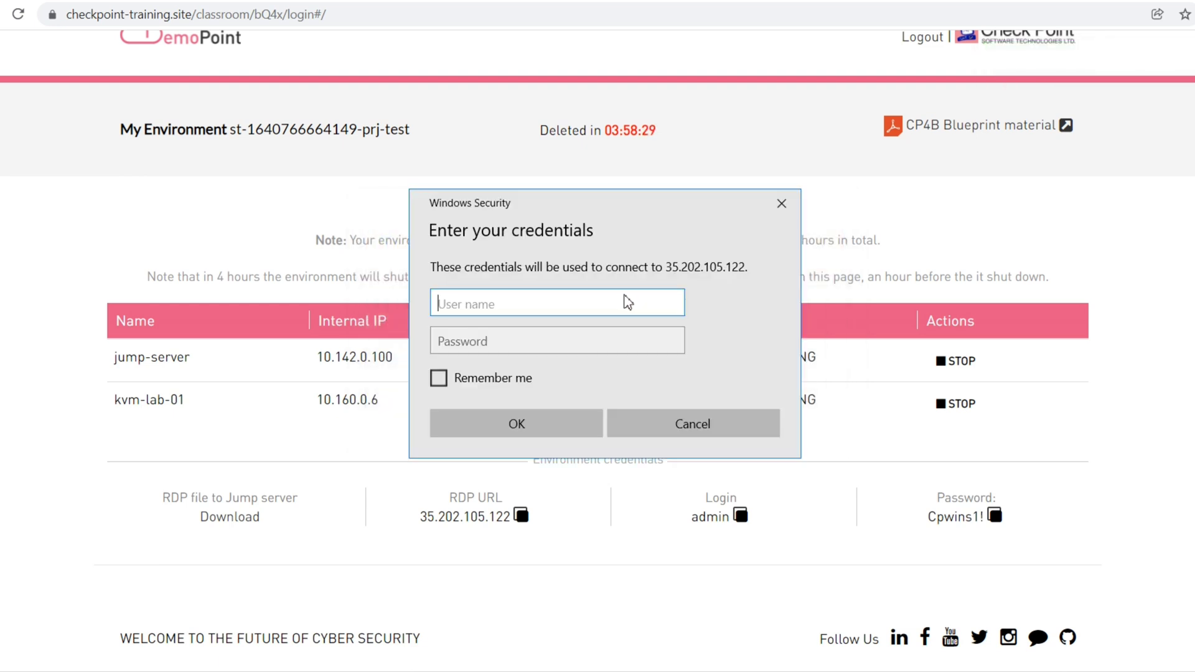
text(admin)
key(Tab)
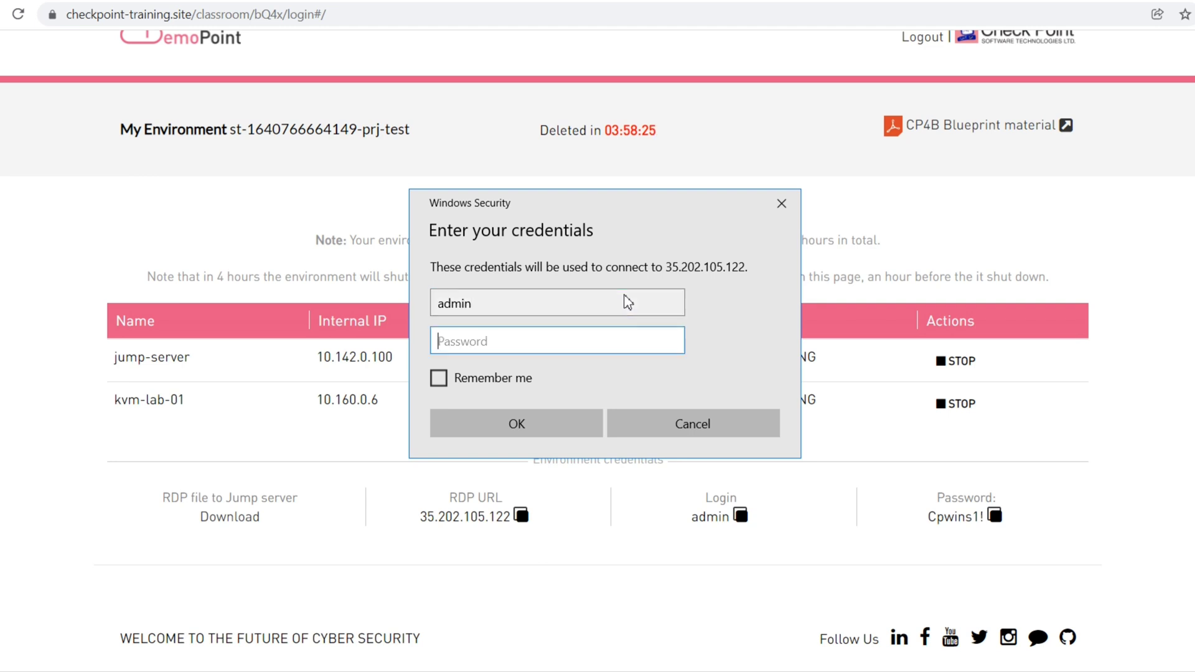
key(ctrl+v)
click(462, 378)
click(512, 424)
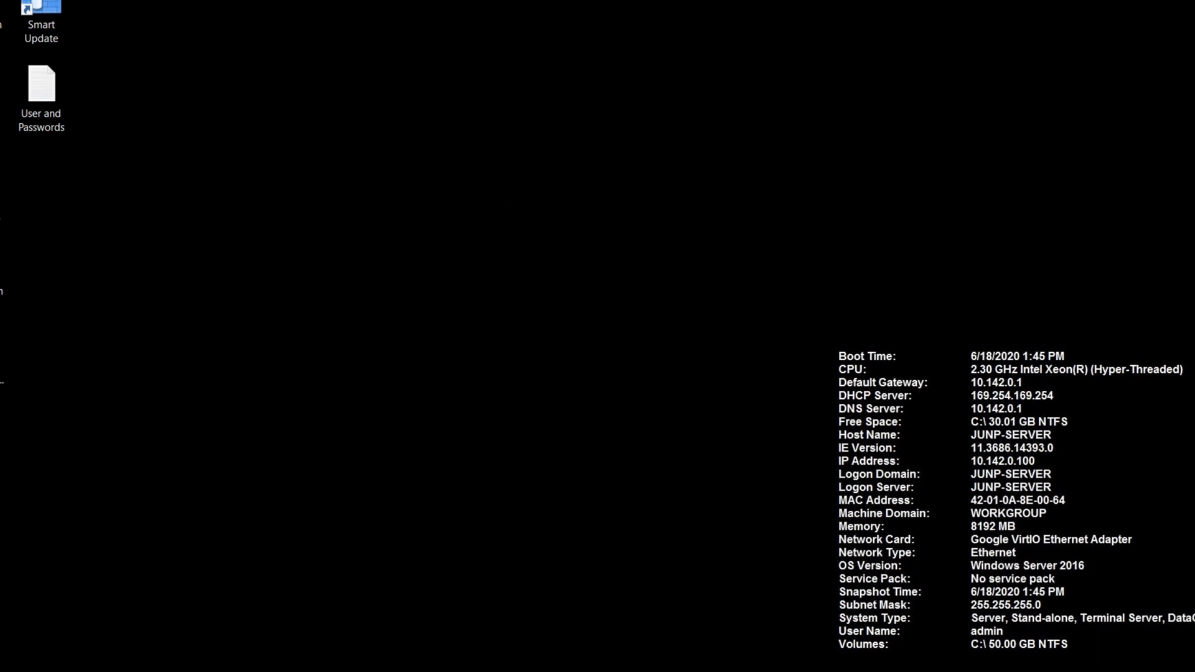
Take the remote session out of full screen, then reposition and stretch its window to fill the screen
key(ctrl+alt+Break)
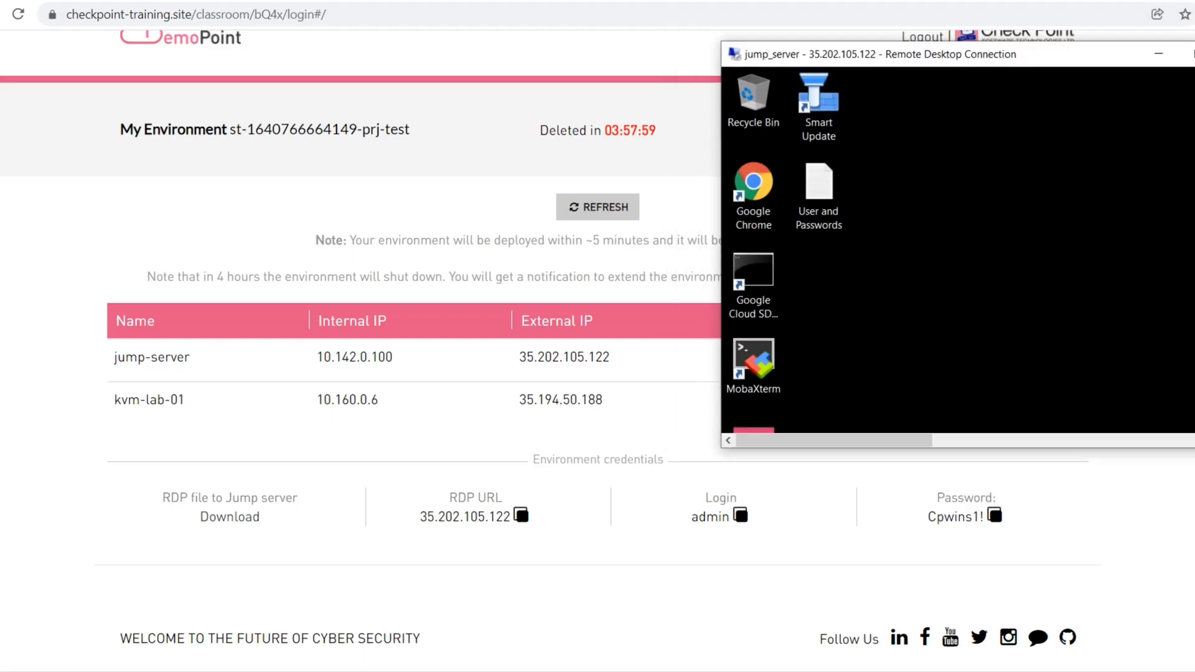
drag(974, 72, 536, 117)
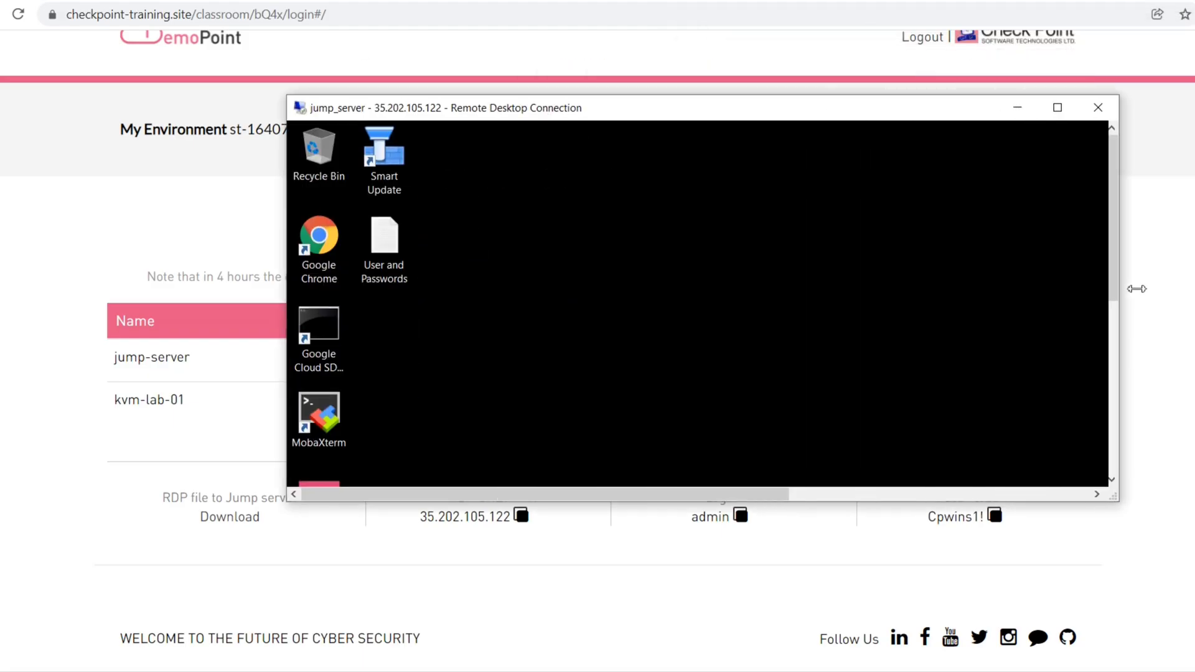
drag(1137, 289, 1194, 292)
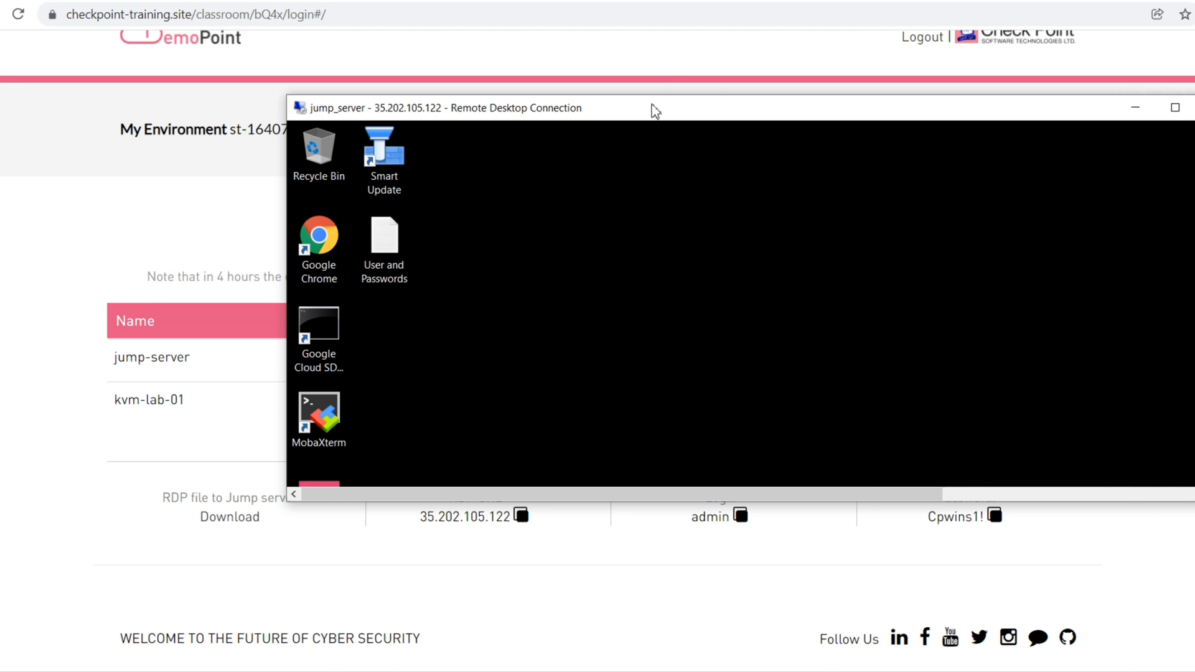
key(alt+Tab)
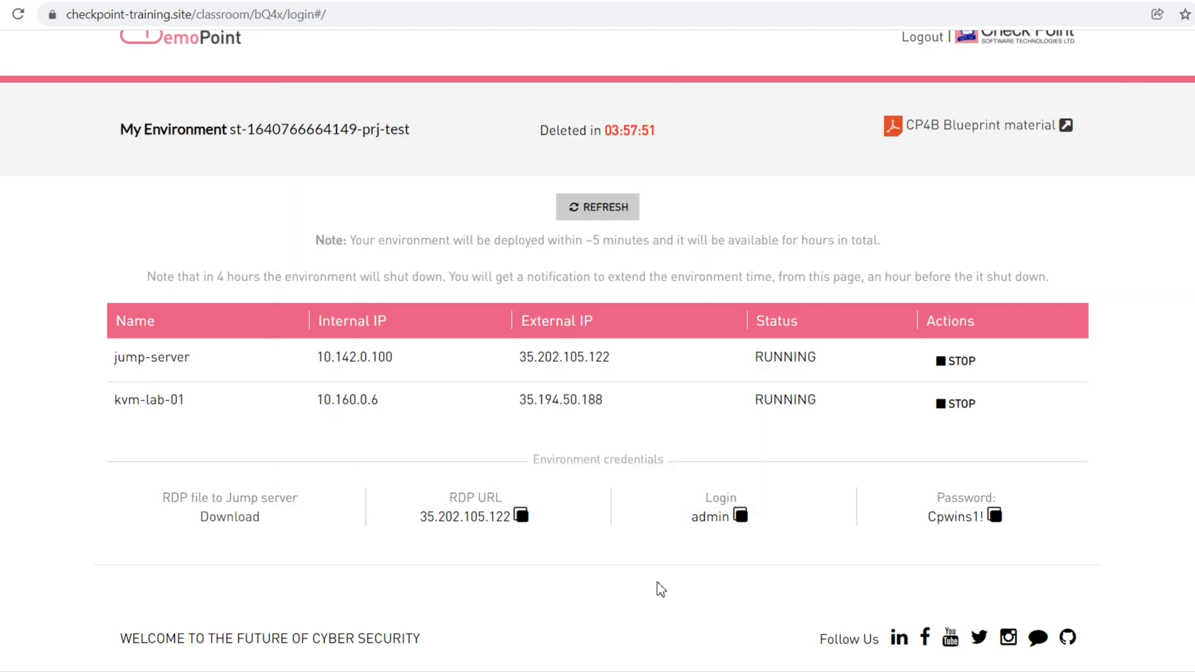
key(alt+Tab)
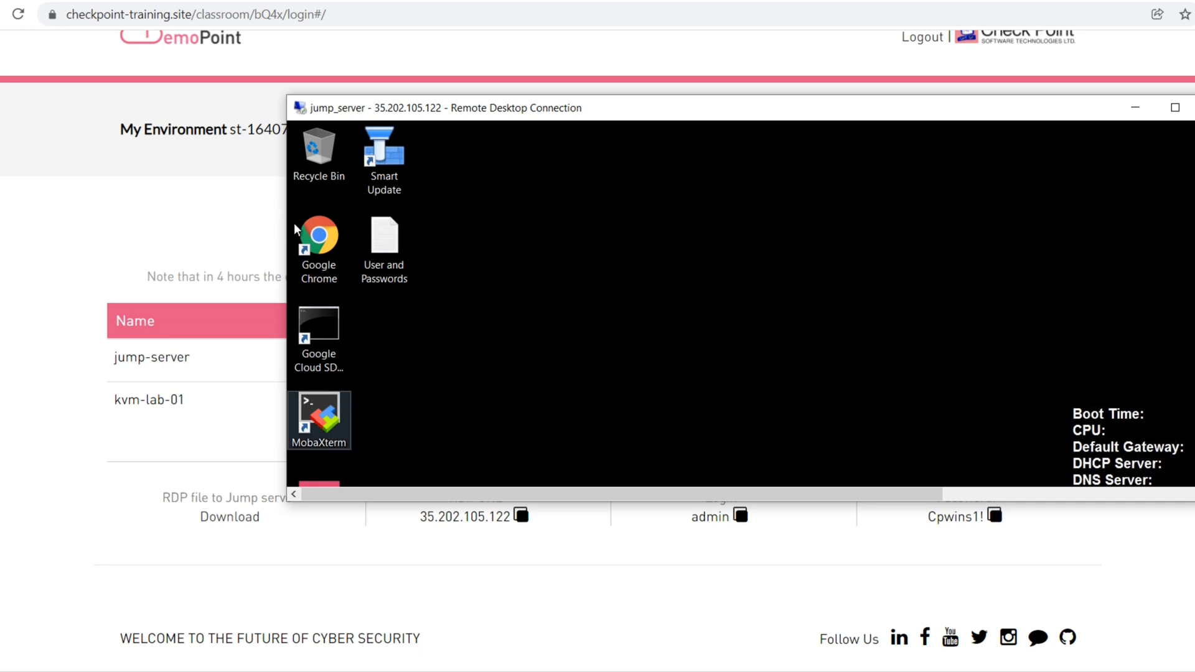
drag(284, 229, 0, 237)
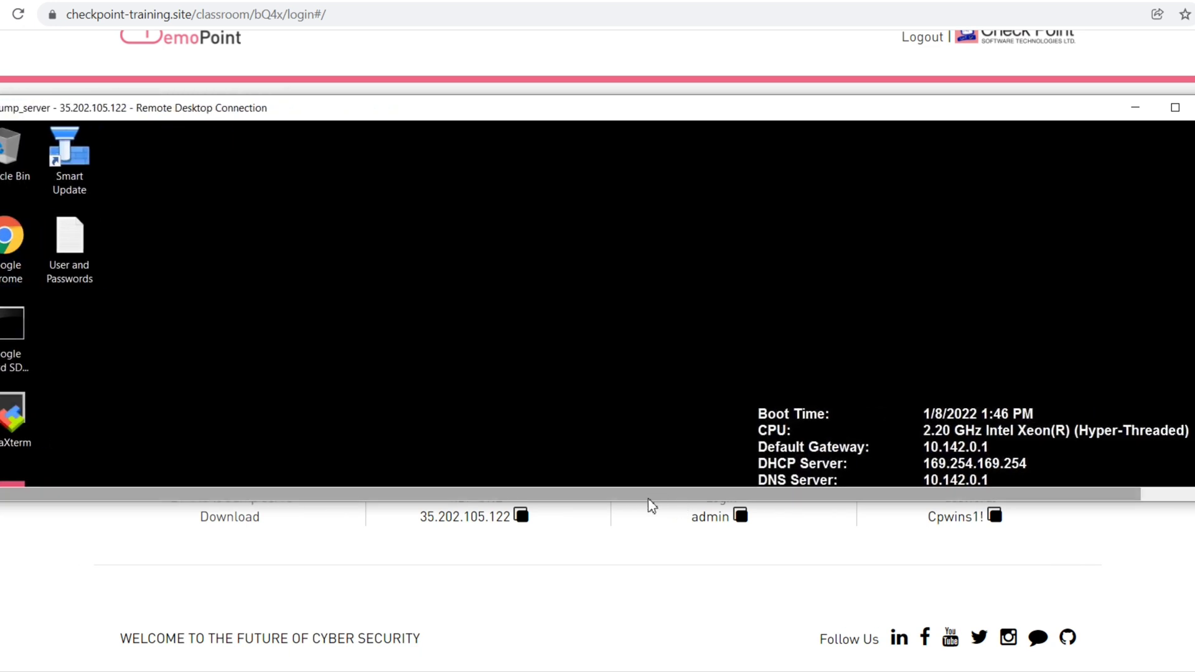
drag(648, 562, 661, 665)
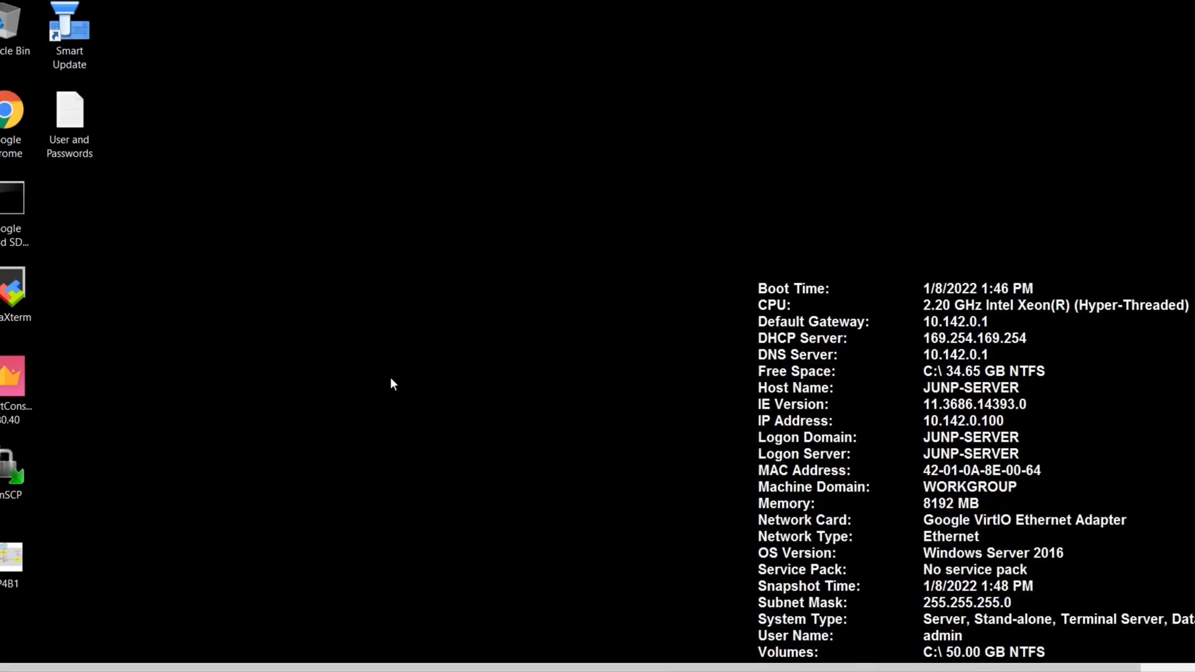
Open the CP4B1 desktop diagram in Paint and scroll the canvas to review the topology
double_click(20, 569)
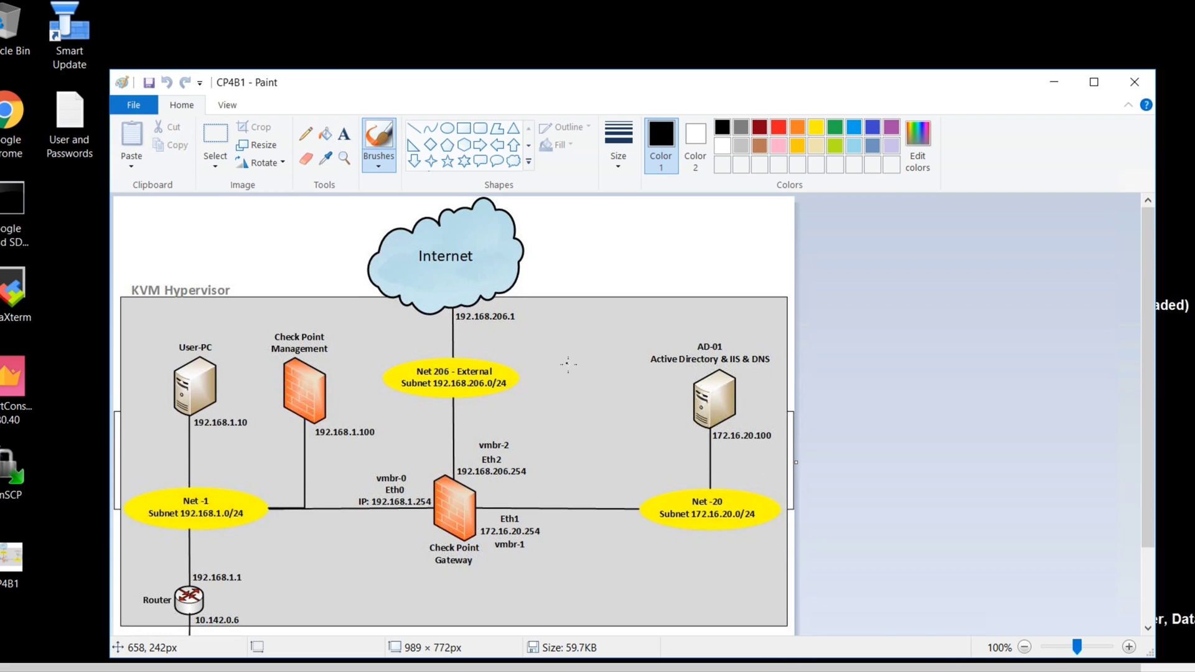
drag(1145, 433, 1144, 502)
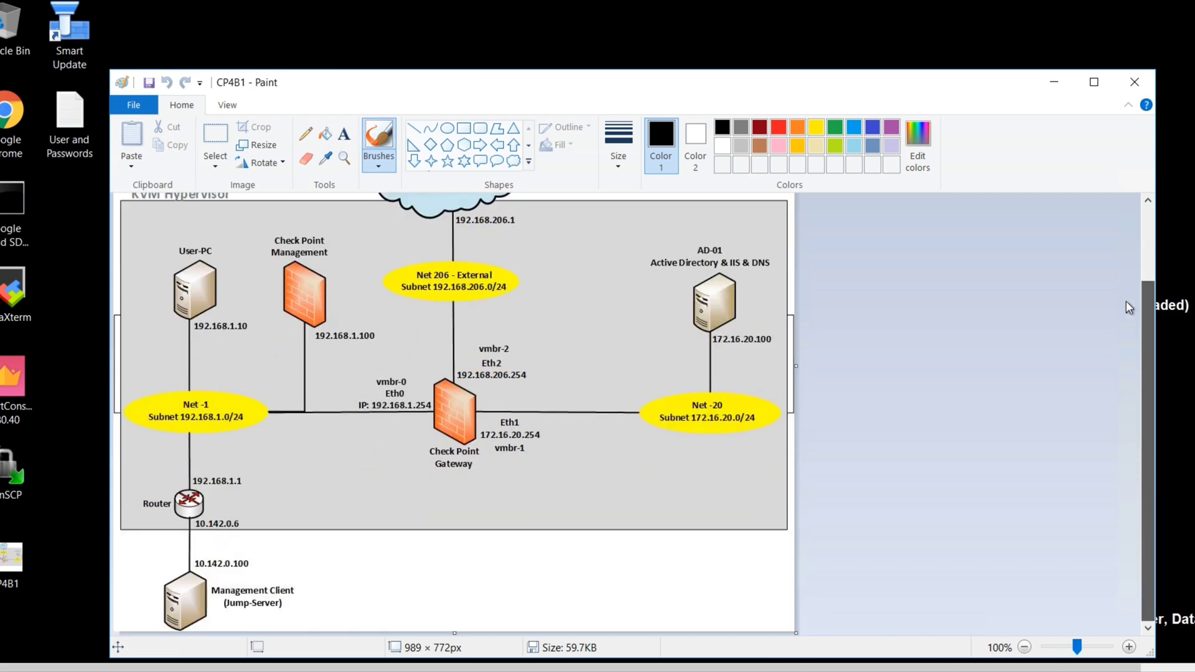
scroll(1126, 304, up, 3)
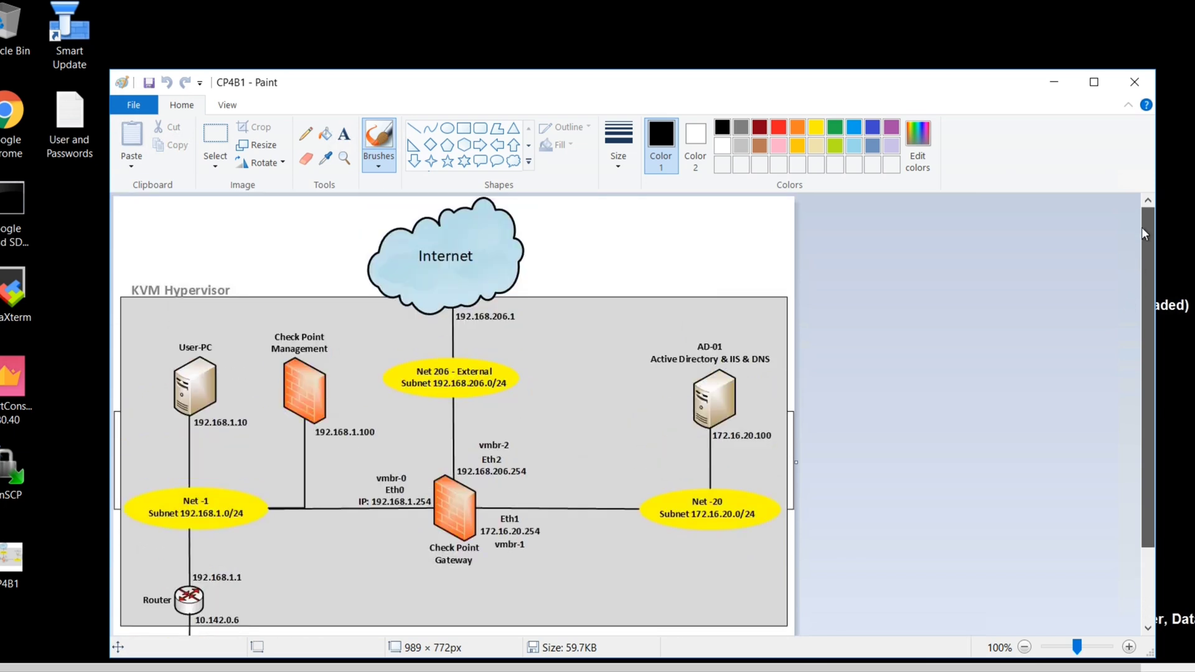